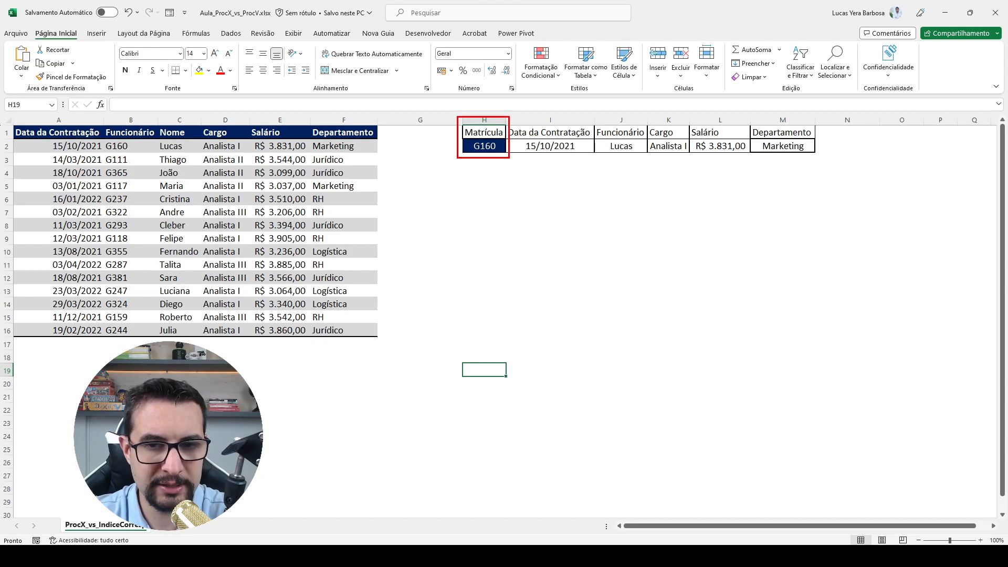
{"action": "mouse_move", "coordinate": [97, 114]}
{"action": "left_mouse_down"}
{"action": "mouse_move", "coordinate": [147, 231]}
{"action": "mouse_move", "coordinate": [167, 326]}
{"action": "mouse_move", "coordinate": [158, 344]}
{"action": "left_mouse_up"}
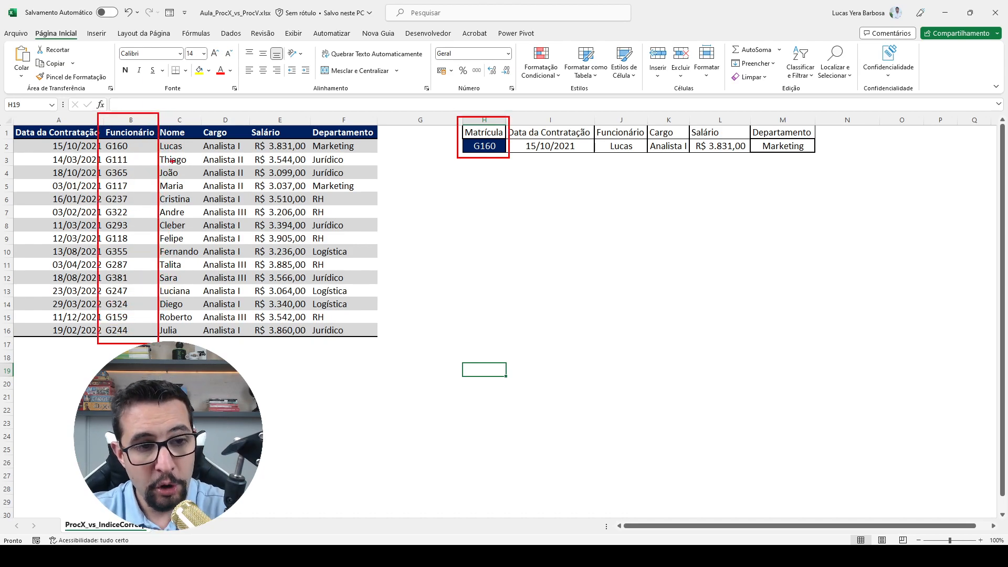
{"action": "mouse_move", "coordinate": [125, 109]}
{"action": "left_mouse_down"}
{"action": "mouse_move", "coordinate": [83, 72]}
{"action": "mouse_move", "coordinate": [60, 100]}
{"action": "left_mouse_up"}
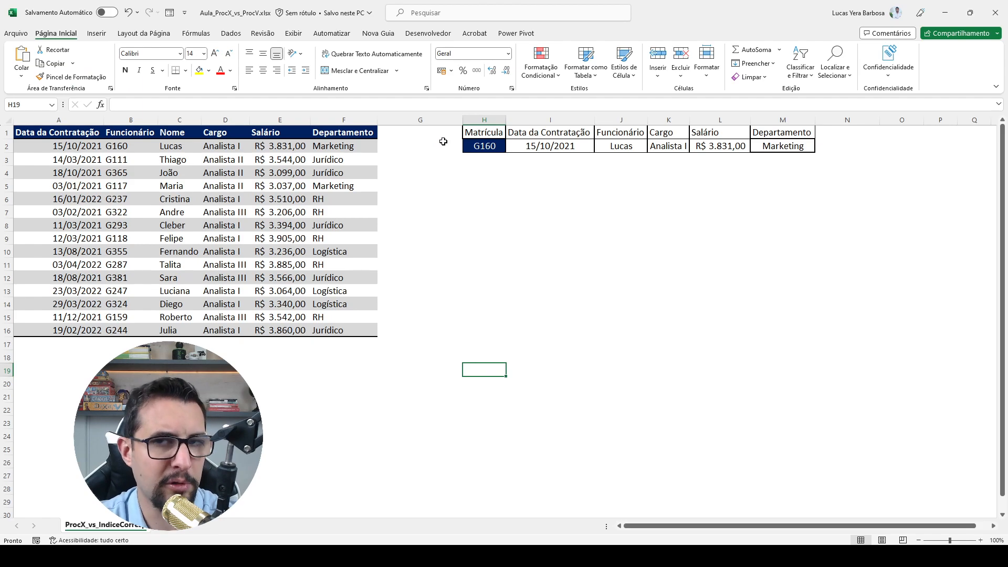
- Set the Matrícula lookup value in H2 to the employee code listed in B3 and autofit column K's width
{"action": "left_click", "coordinate": [470, 143]}
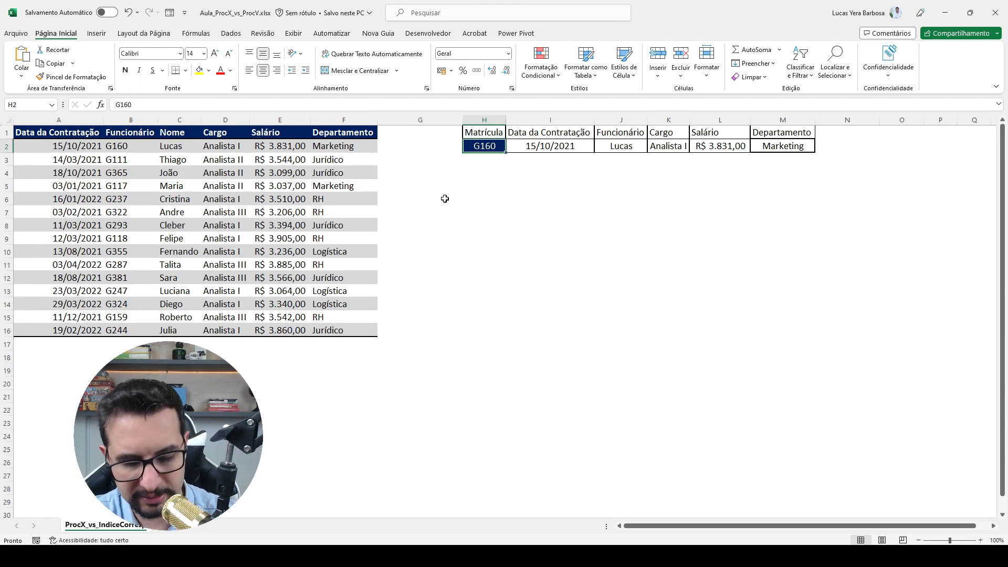
{"action": "type", "text": "G111"}
{"action": "key", "text": "Return"}
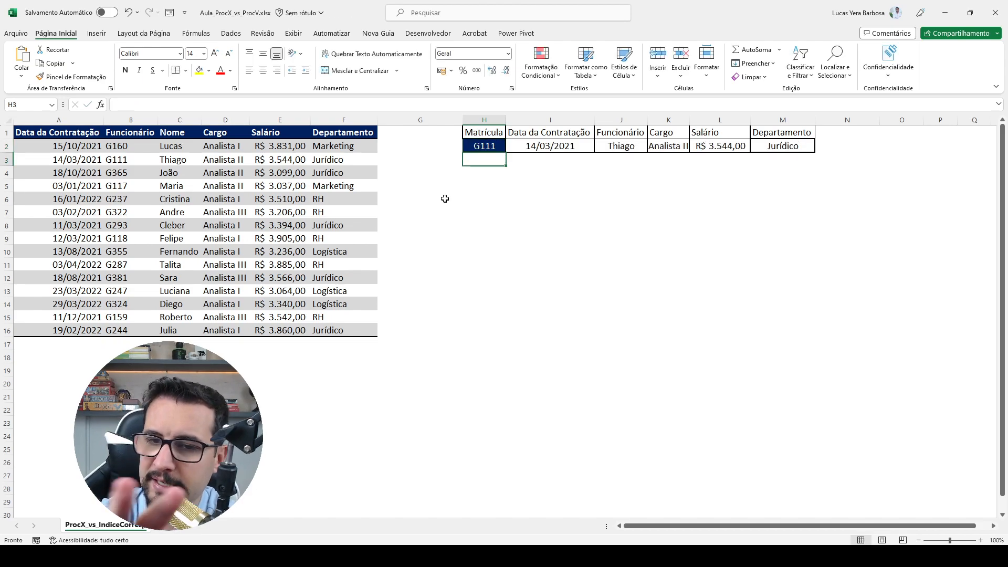
{"action": "double_click", "coordinate": [691, 121]}
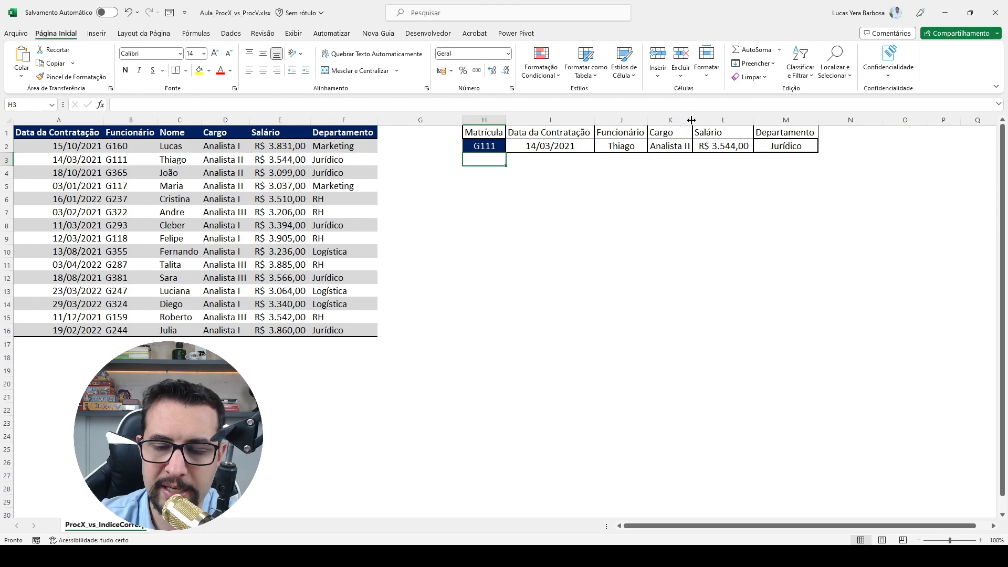
- Examine the ÍNDICE/CORRESP lookup formulas in the Funcionário cell J2 and the Data da Contratação cell I2
{"action": "left_click", "coordinate": [485, 149]}
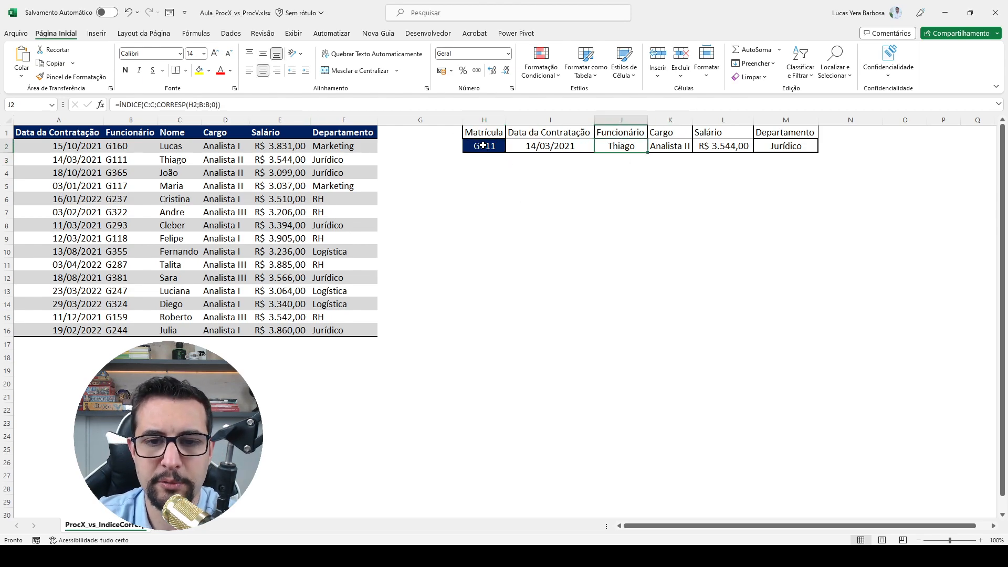
{"action": "left_click", "coordinate": [534, 148]}
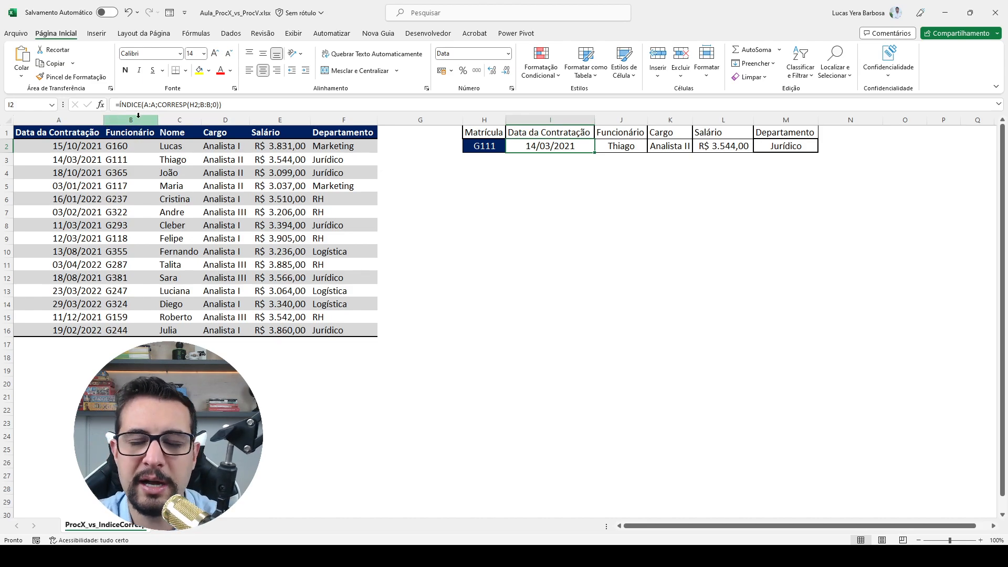
{"action": "mouse_move", "coordinate": [97, 124]}
{"action": "left_mouse_down"}
{"action": "mouse_move", "coordinate": [13, 135]}
{"action": "mouse_move", "coordinate": [104, 124]}
{"action": "mouse_move", "coordinate": [90, 114]}
{"action": "mouse_move", "coordinate": [415, 111]}
{"action": "mouse_move", "coordinate": [403, 106]}
{"action": "left_mouse_up"}
{"action": "left_click_drag", "start_coordinate": [466, 133], "coordinate": [453, 125]}
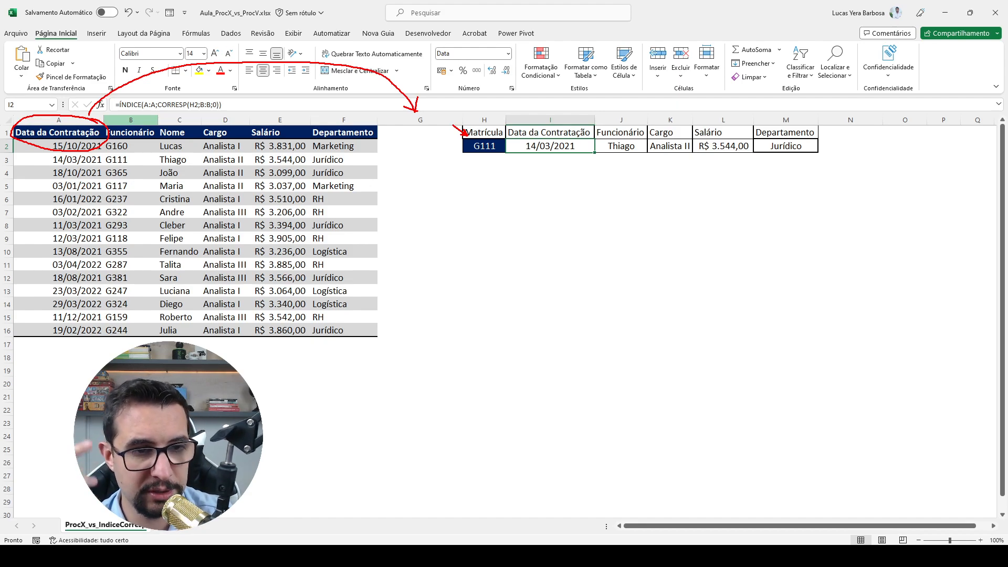
{"action": "key", "text": "Escape"}
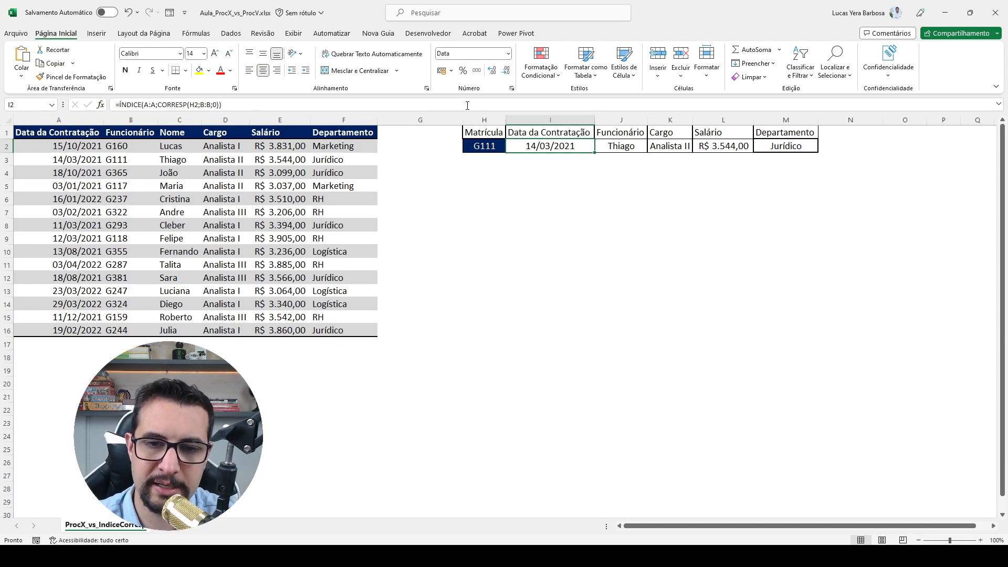
- Copy the lookup table H1:M2 and paste the copy starting at cell H4
{"action": "left_click", "coordinate": [487, 169]}
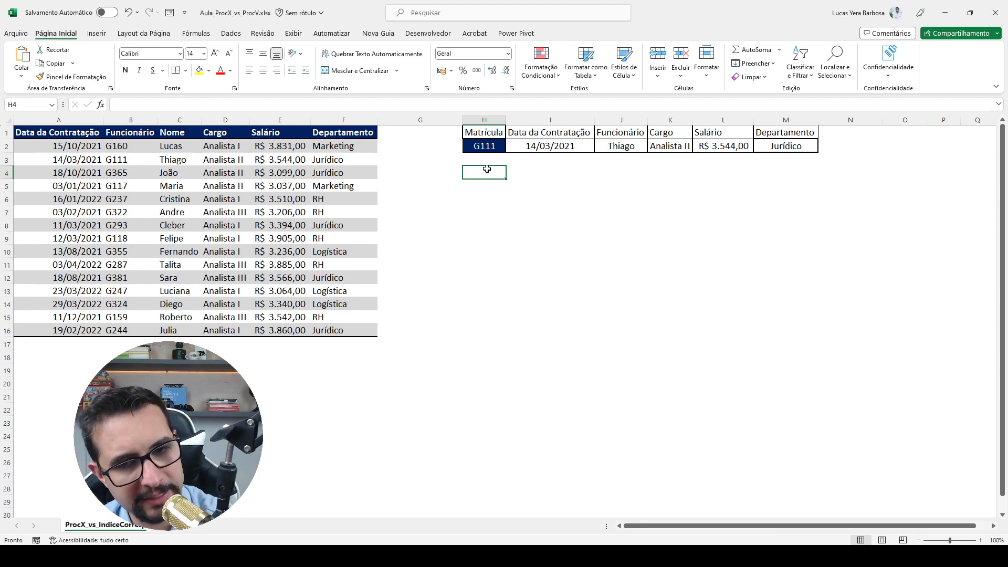
{"action": "left_click_drag", "start_coordinate": [489, 132], "coordinate": [786, 147]}
{"action": "key", "text": "ctrl+c"}
{"action": "left_click", "coordinate": [480, 173]}
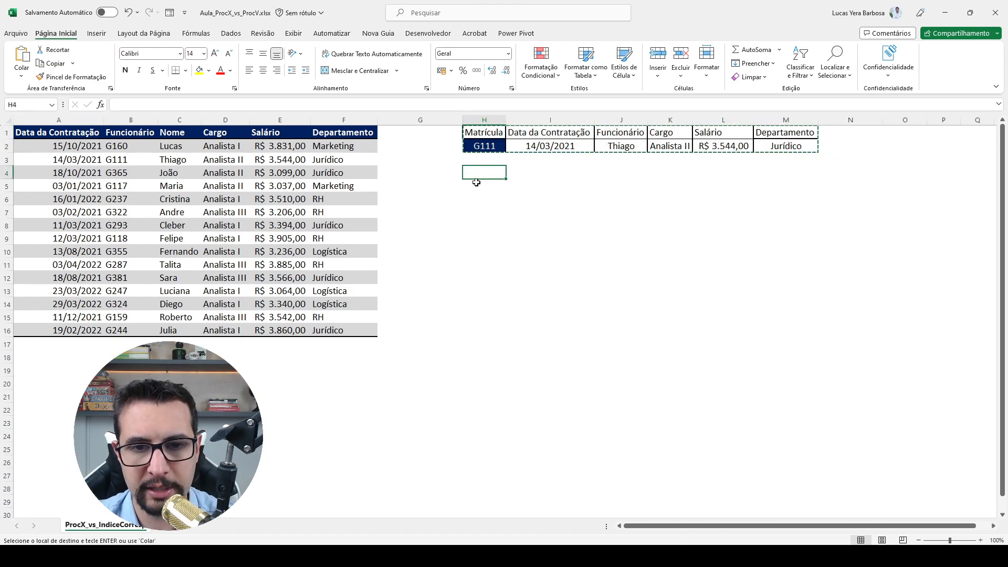
{"action": "key", "text": "ctrl+alt+v"}
{"action": "left_click", "coordinate": [299, 270]}
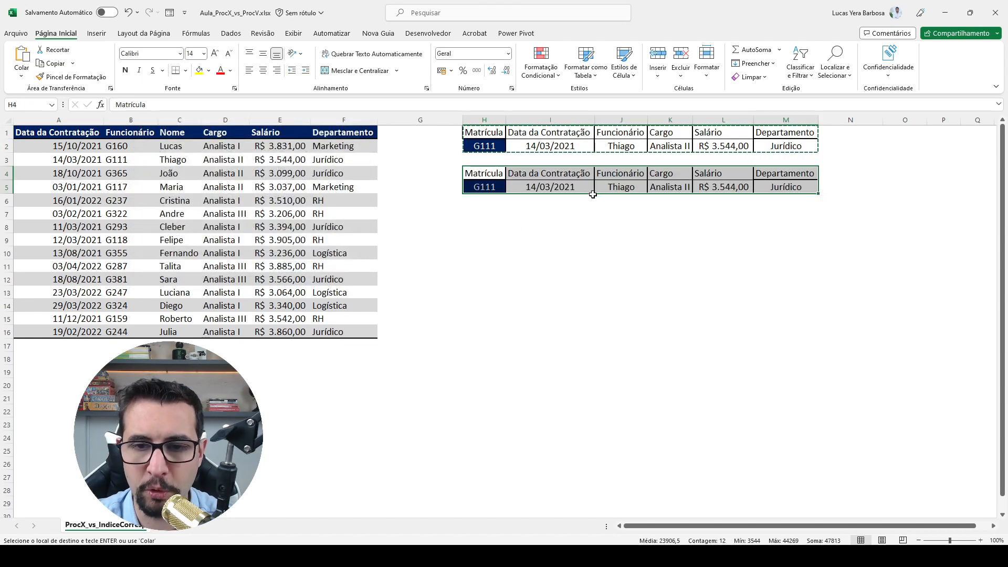
- Clear the lookup results in I5:M5 of the copied table, keeping its headers and Matrícula value
{"action": "left_click_drag", "start_coordinate": [525, 187], "coordinate": [786, 188]}
{"action": "key", "text": "Delete"}
{"action": "left_click", "coordinate": [534, 197]}
- Enter =PROCX(H5;B:B;A:A) in I5 to look up the hiring date by Matrícula
{"action": "left_click", "coordinate": [527, 188]}
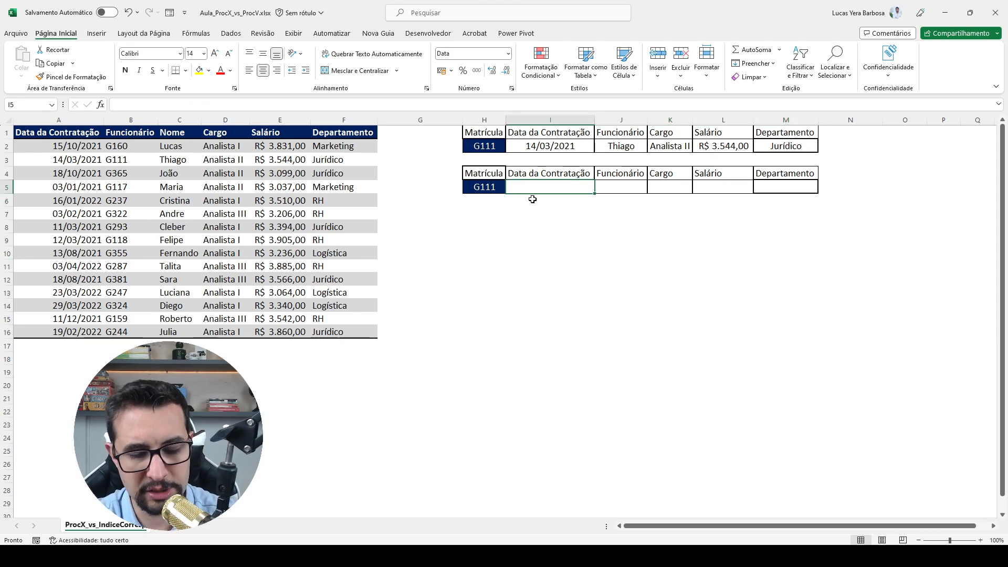
{"action": "type", "text": "="}
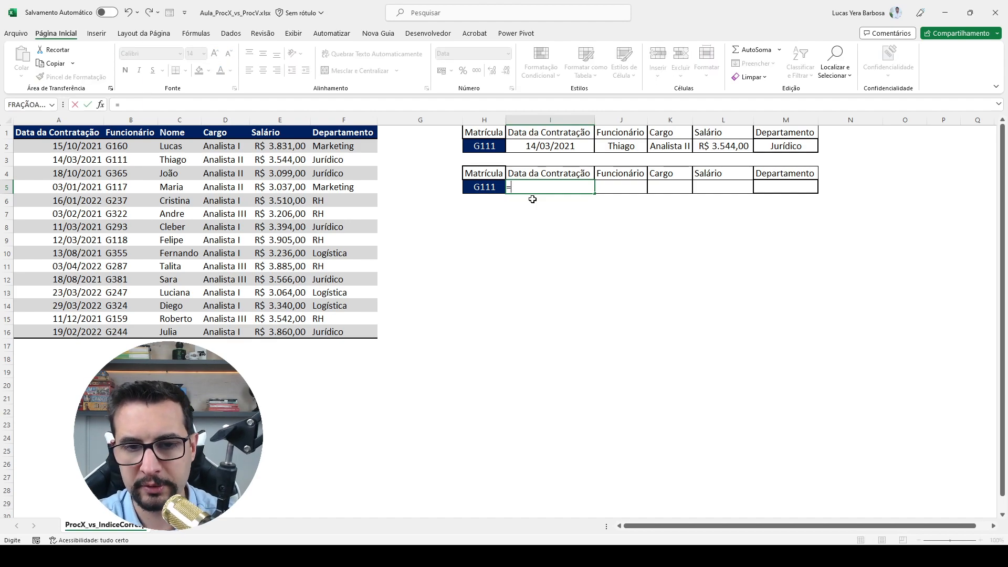
{"action": "type", "text": "PROCX("}
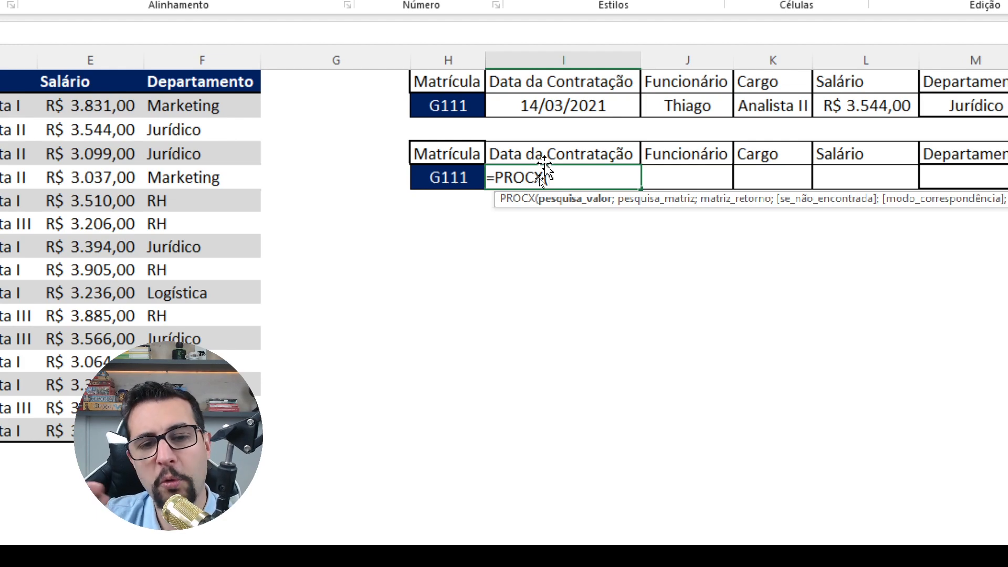
{"action": "left_click", "coordinate": [464, 177]}
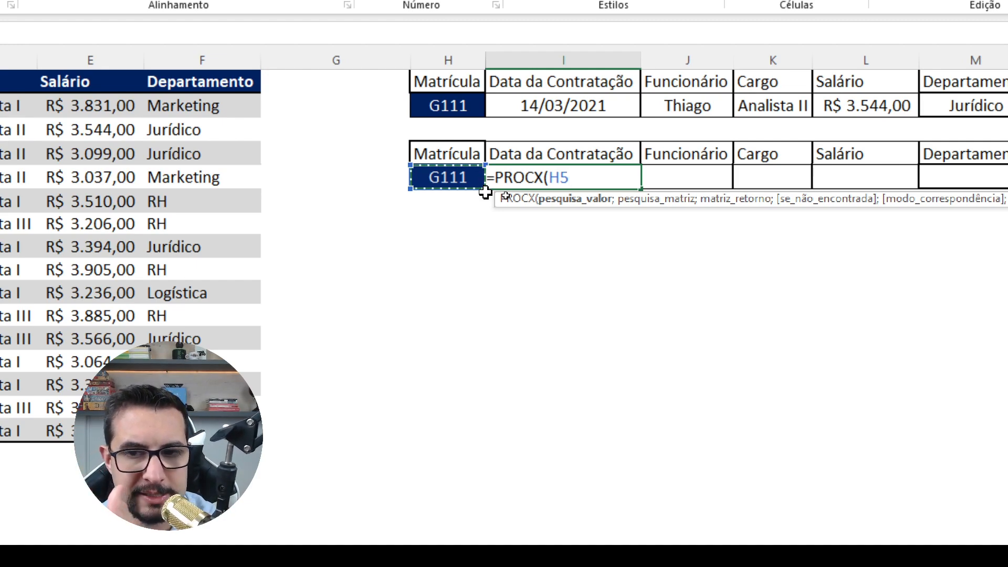
{"action": "type", "text": ";"}
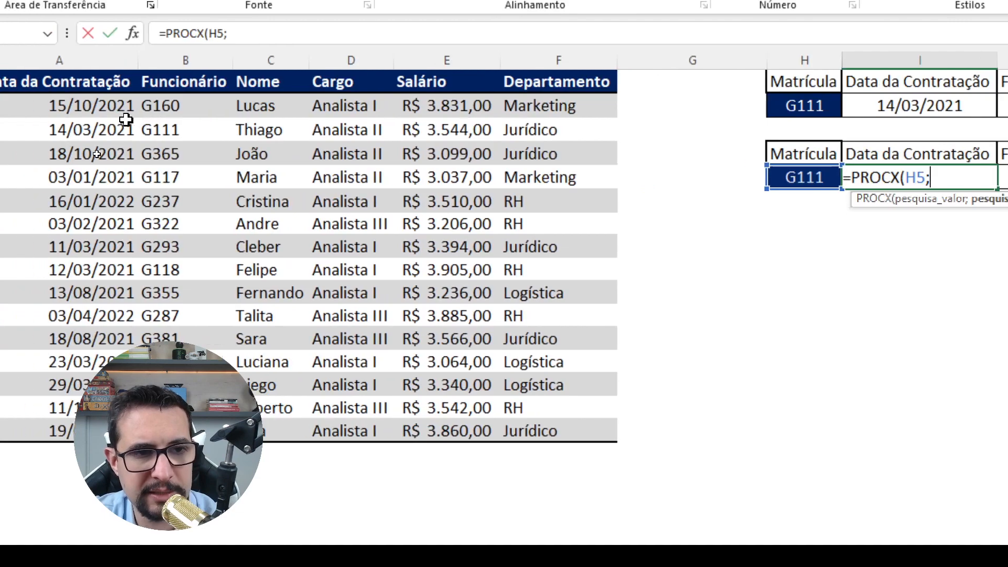
{"action": "left_click", "coordinate": [179, 59]}
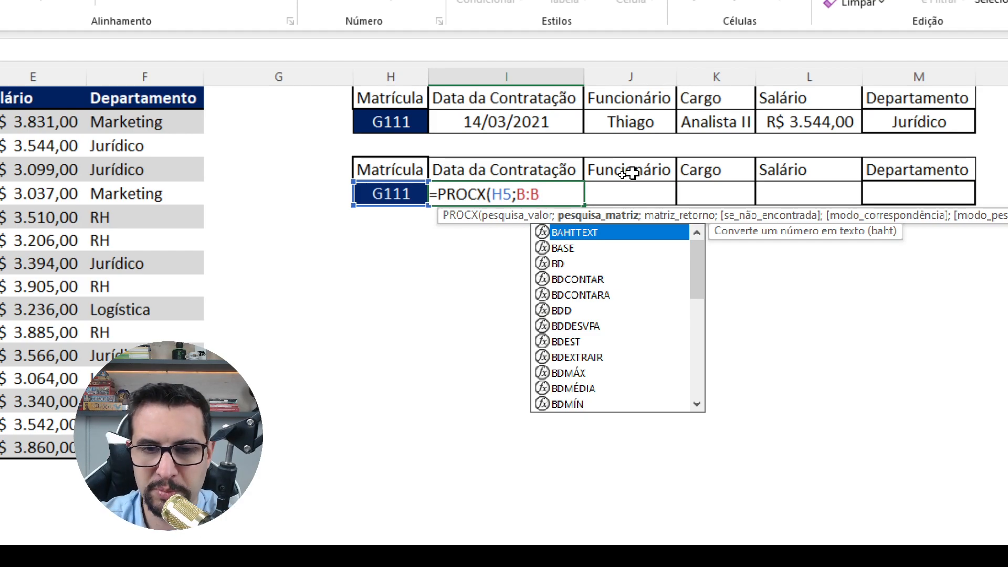
{"action": "type", "text": ";"}
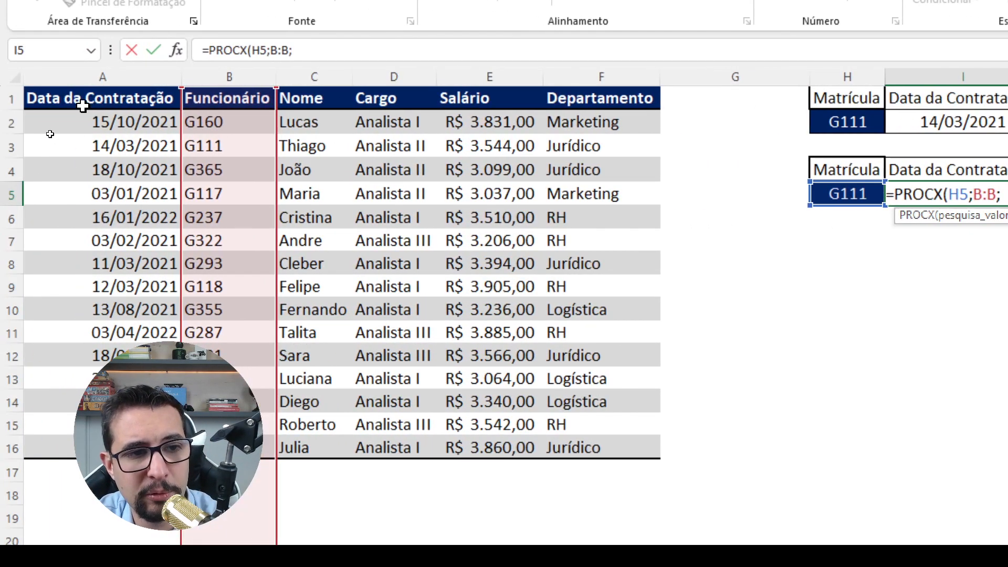
{"action": "left_click", "coordinate": [103, 76]}
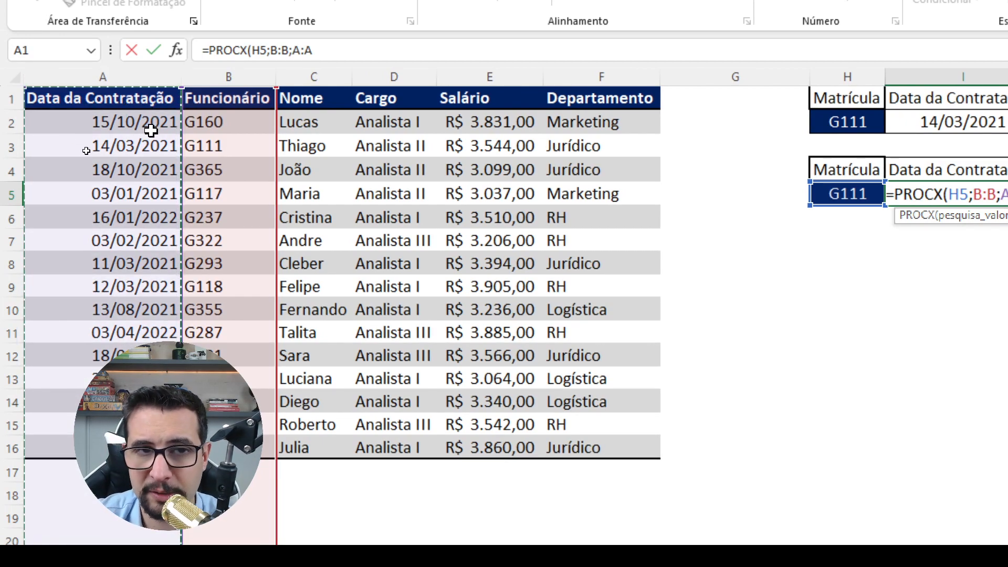
{"action": "key", "text": "F2"}
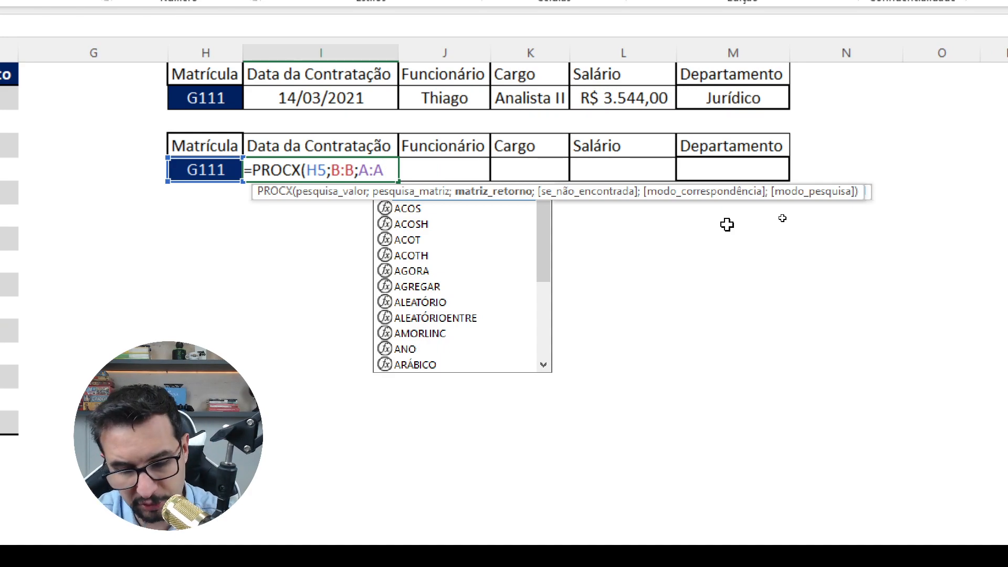
{"action": "type", "text": ")"}
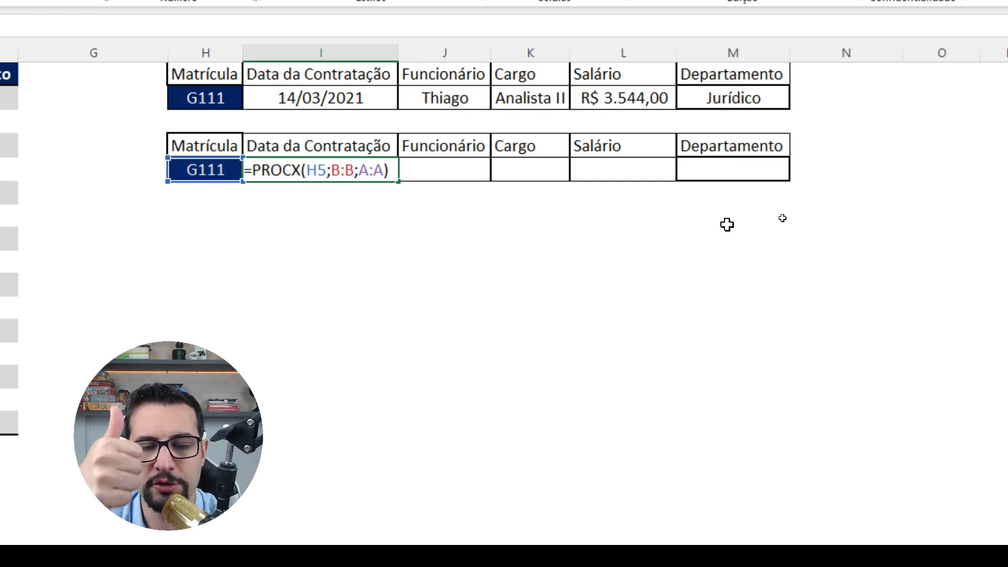
{"action": "key", "text": "Return"}
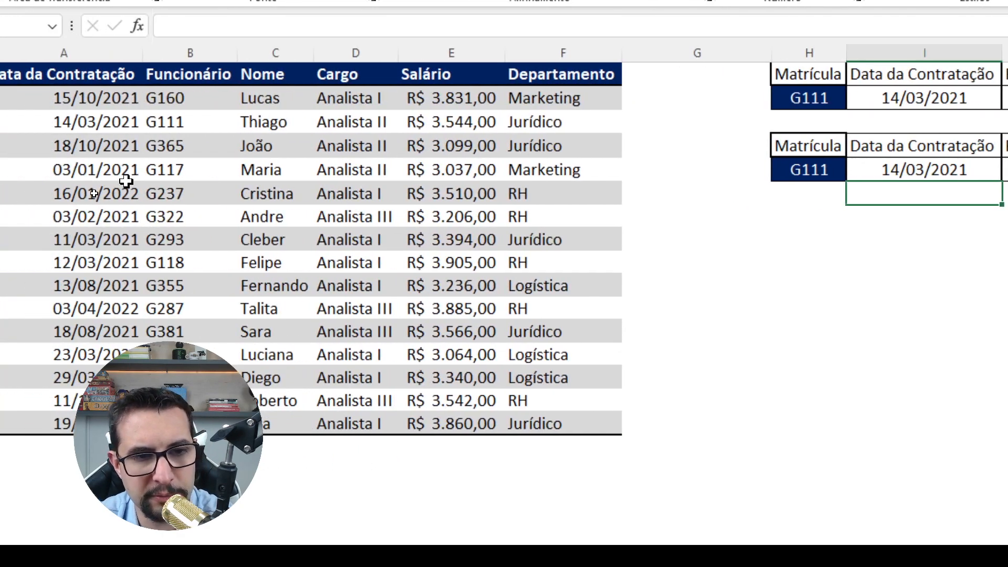
- Add "Registro Não Encontrado" as the se_não_encontrada argument of the PROCX formula in I5 and widen column I
{"action": "left_click_drag", "start_coordinate": [215, 120], "coordinate": [158, 124]}
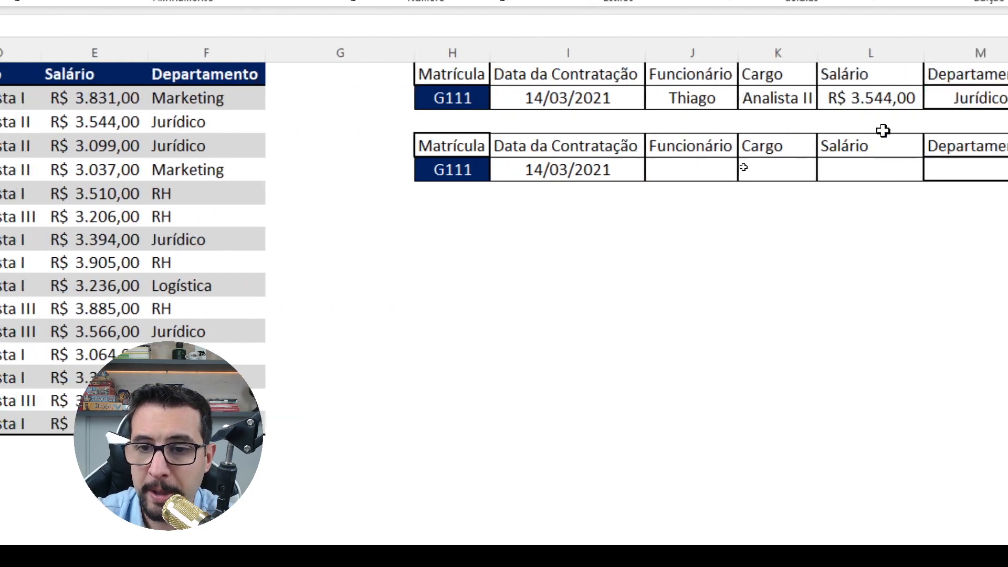
{"action": "left_click", "coordinate": [565, 169]}
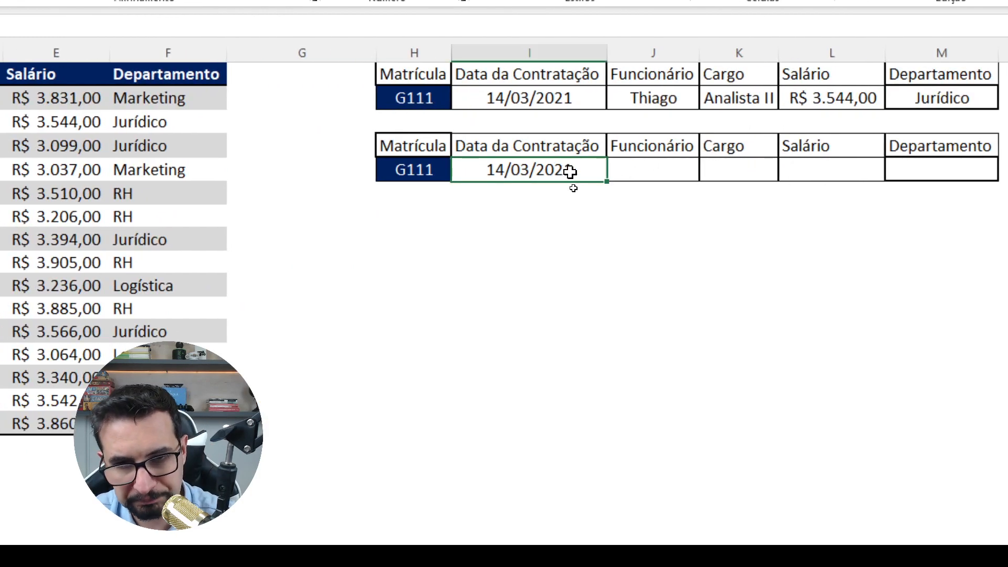
{"action": "double_click", "coordinate": [567, 170]}
{"action": "key", "text": "Left"}
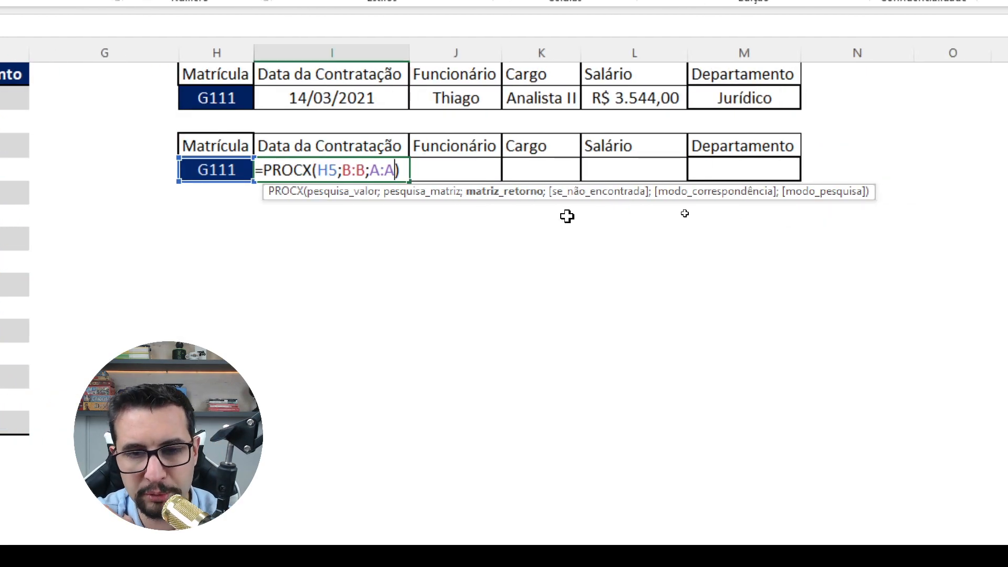
{"action": "type", "text": ";"}
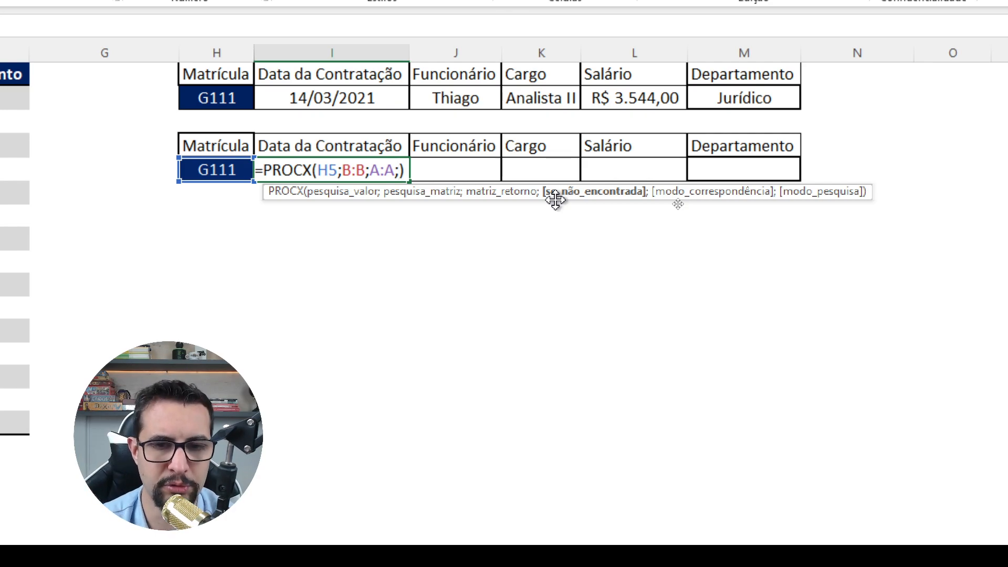
{"action": "type", "text": "\""}
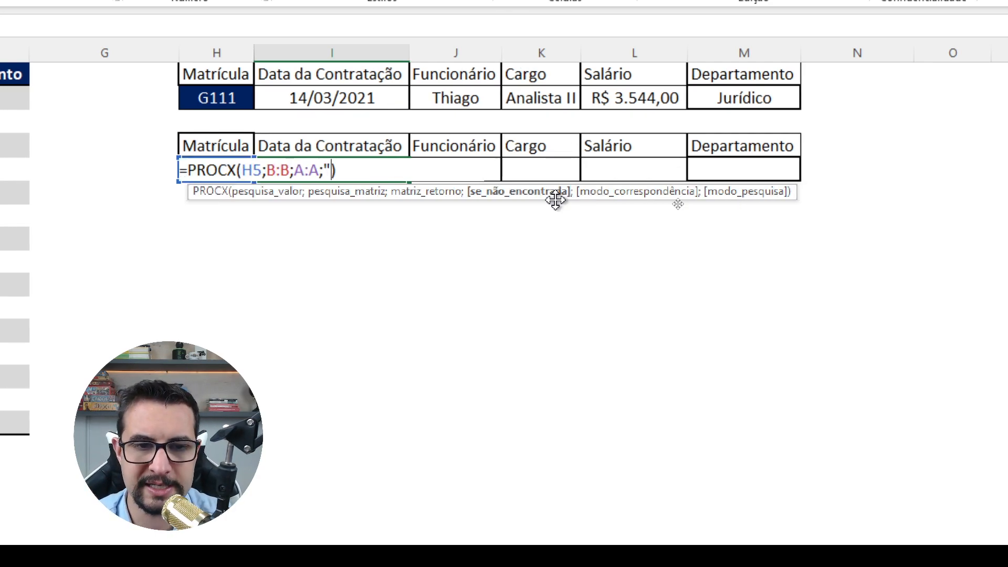
{"action": "type", "text": "Sem"}
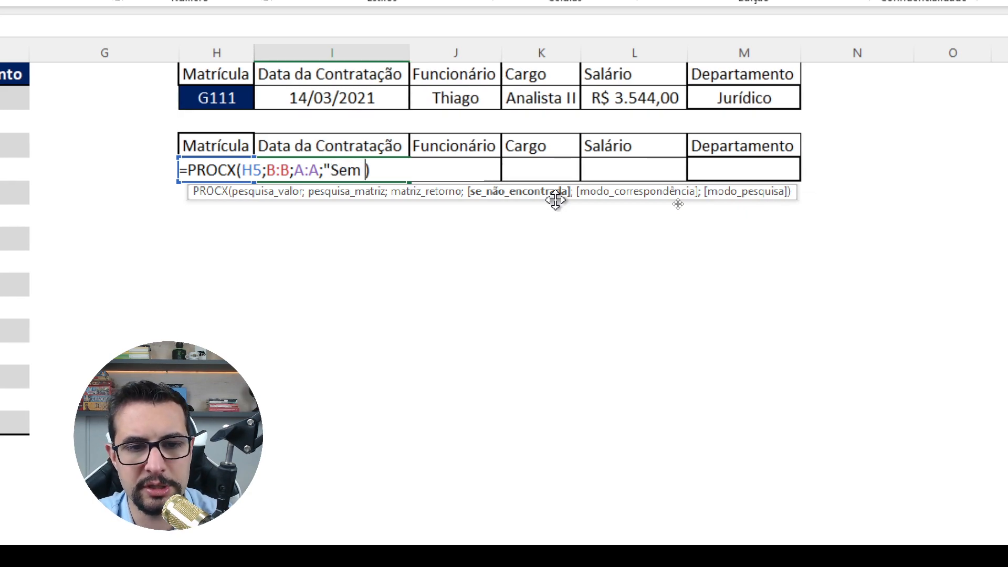
{"action": "key", "text": "BackSpace"}
{"action": "key", "text": "BackSpace"}
{"action": "key", "text": "BackSpace"}
{"action": "key", "text": "BackSpace"}
{"action": "type", "text": "Registro"}
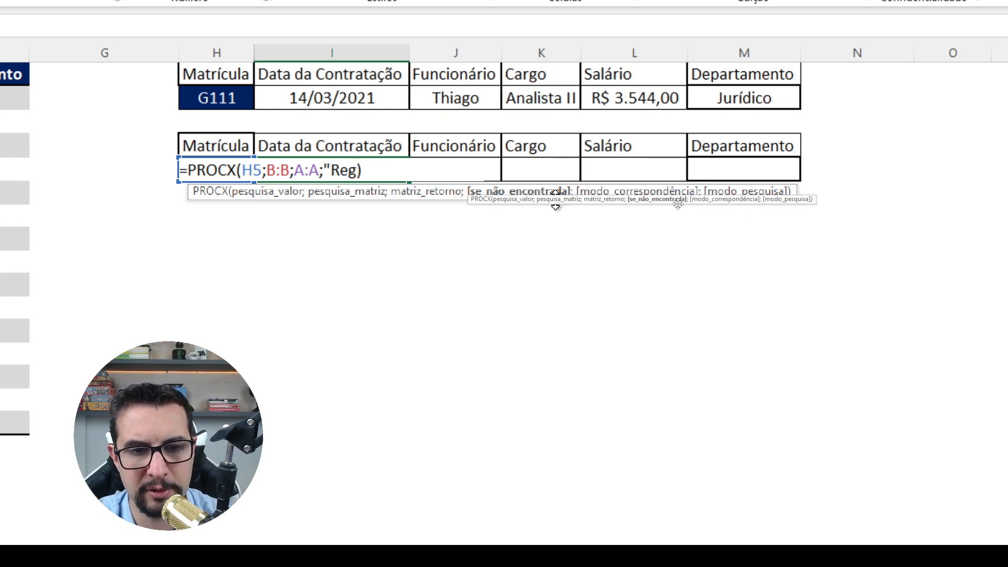
{"action": "type", "text": " Não Encontrado\""}
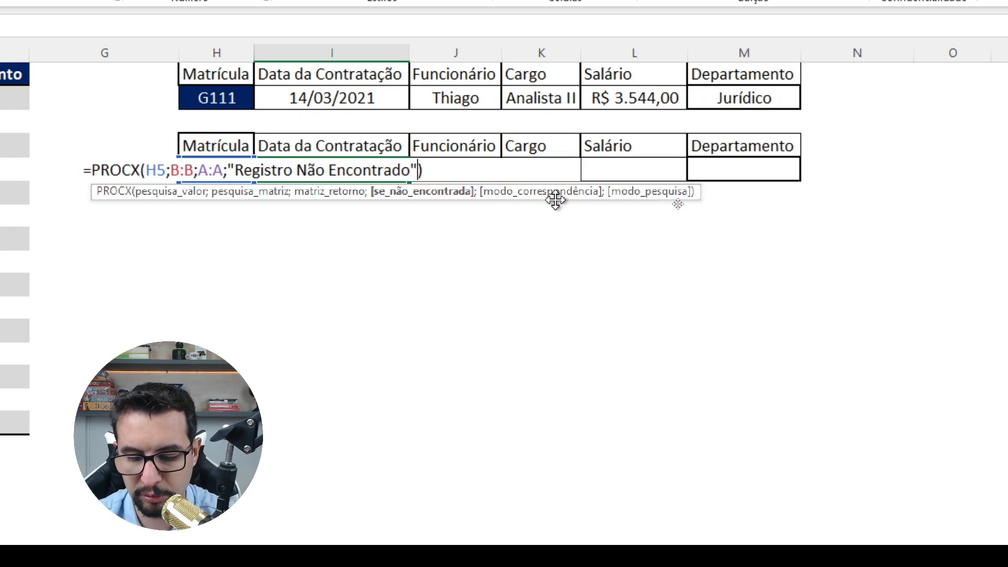
{"action": "key", "text": "Return"}
{"action": "left_click_drag", "start_coordinate": [409, 104], "coordinate": [457, 103]}
- Replace the Matrícula in H5 with an employee code missing from the table to test the not-found message
{"action": "left_click", "coordinate": [225, 220]}
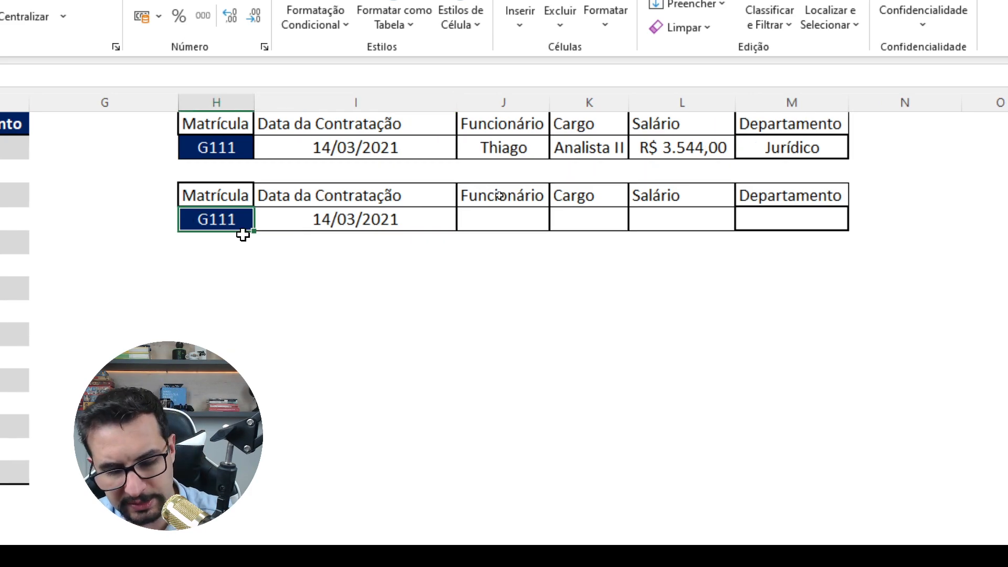
{"action": "type", "text": "a012"}
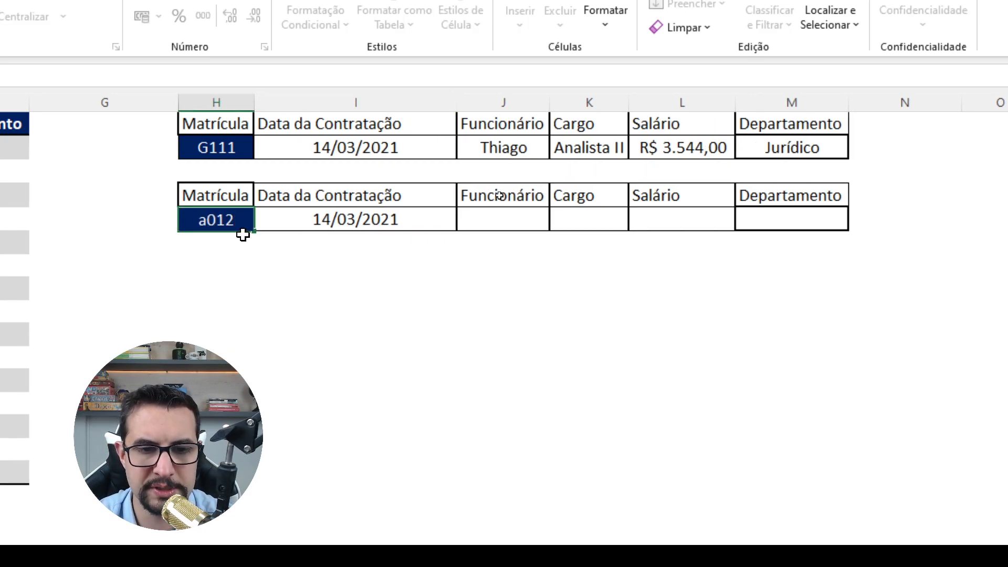
{"action": "key", "text": "Return"}
{"action": "left_click", "coordinate": [291, 223]}
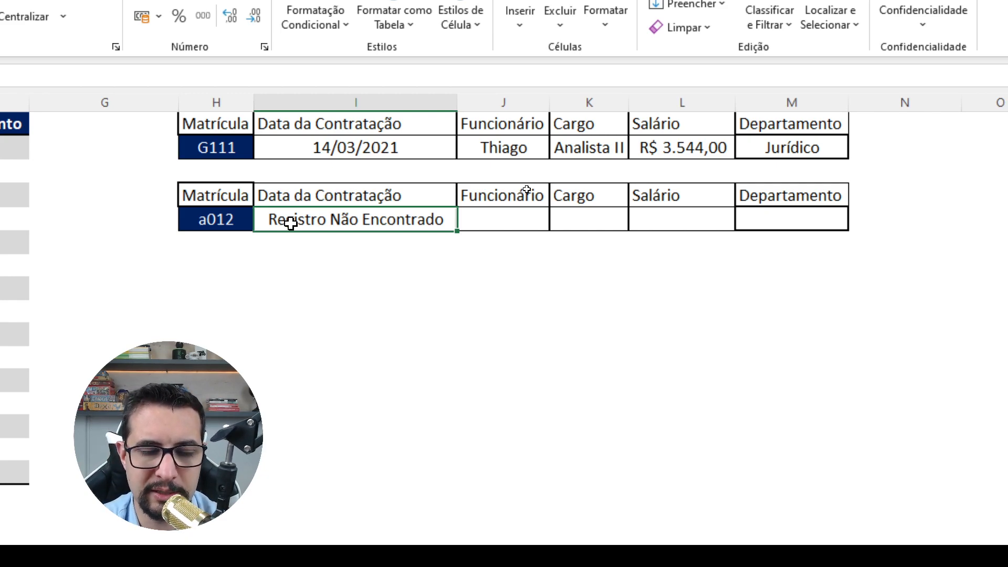
{"action": "key", "text": "Left"}
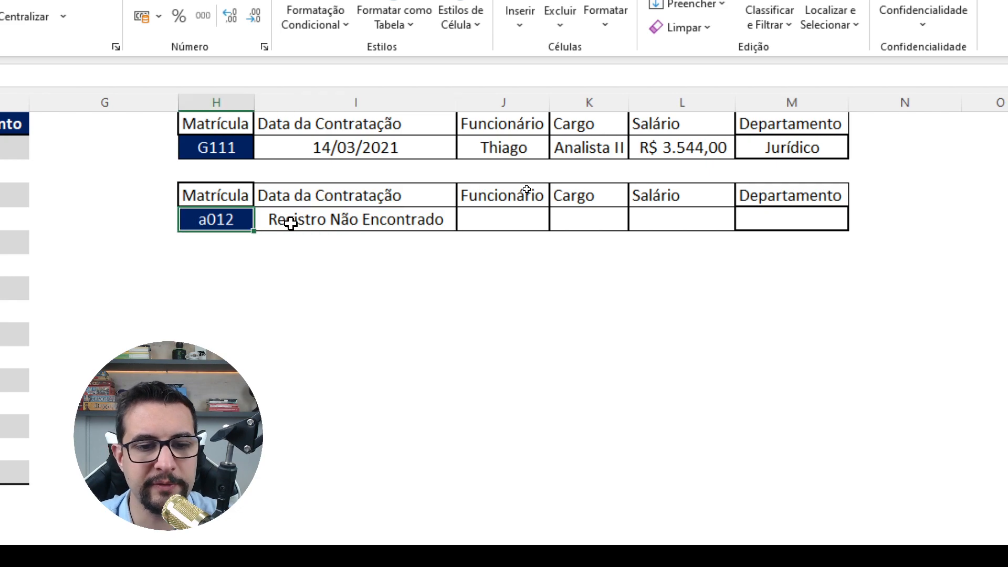
- Check the PROCX formula in I5 without changing it, and undo the test Matrícula entry in H5
{"action": "key", "text": "Right"}
{"action": "key", "text": "F2"}
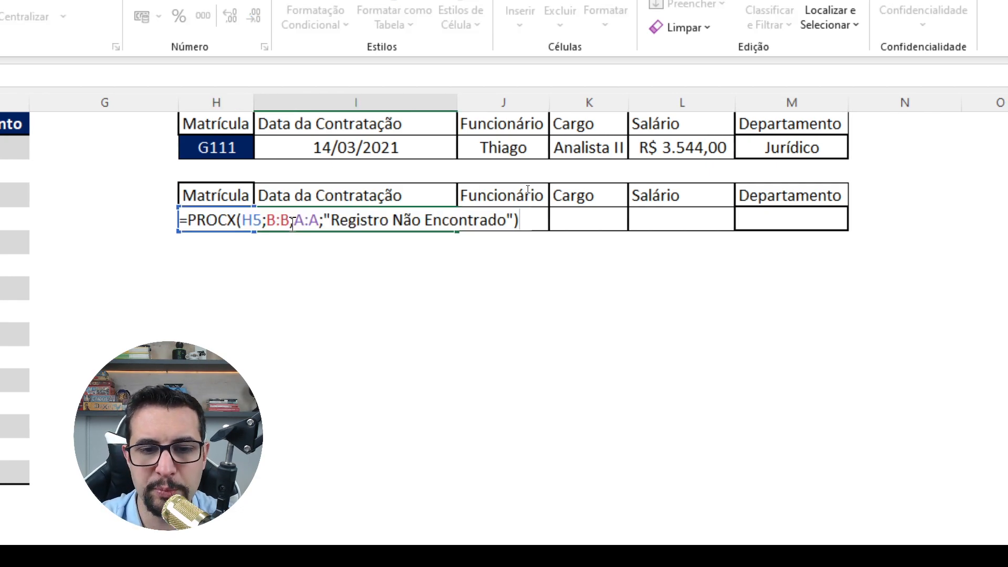
{"action": "key", "text": "Escape"}
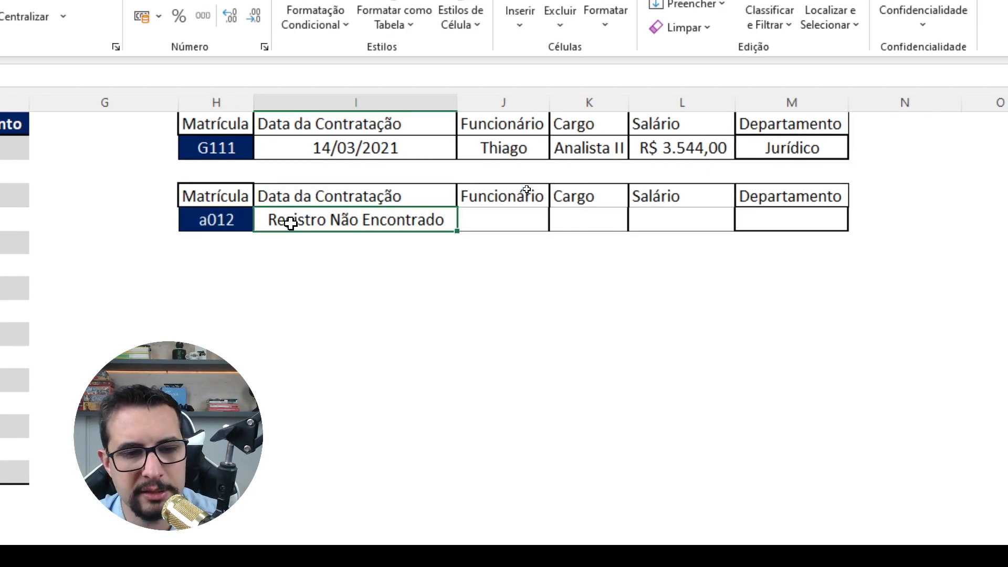
{"action": "key", "text": "ctrl+z"}
- Extend the PROCX formula in I5 with a separator for the modo_correspondência argument and review its match options without choosing one
{"action": "double_click", "coordinate": [357, 223]}
{"action": "left_click", "coordinate": [507, 222]}
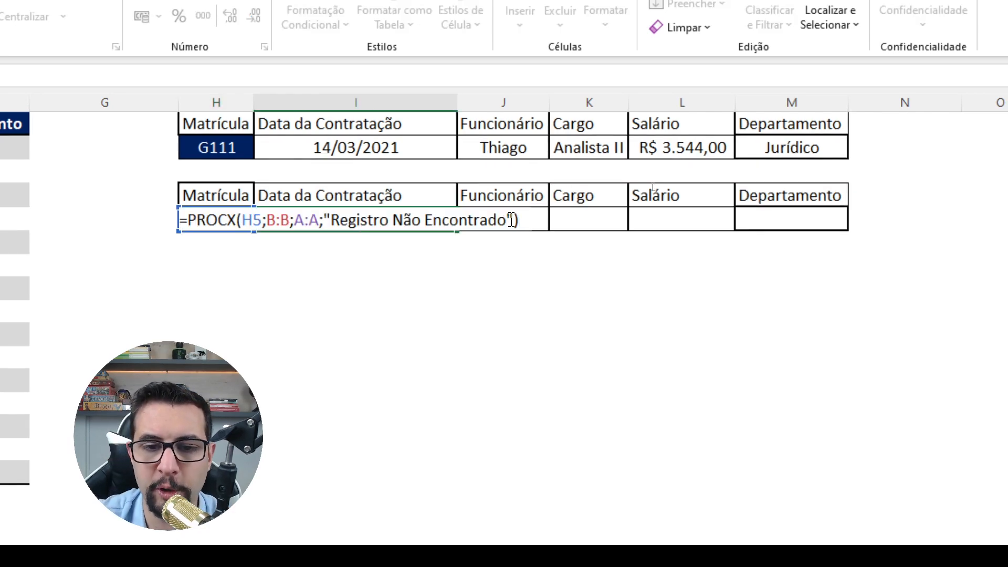
{"action": "key", "text": "Right"}
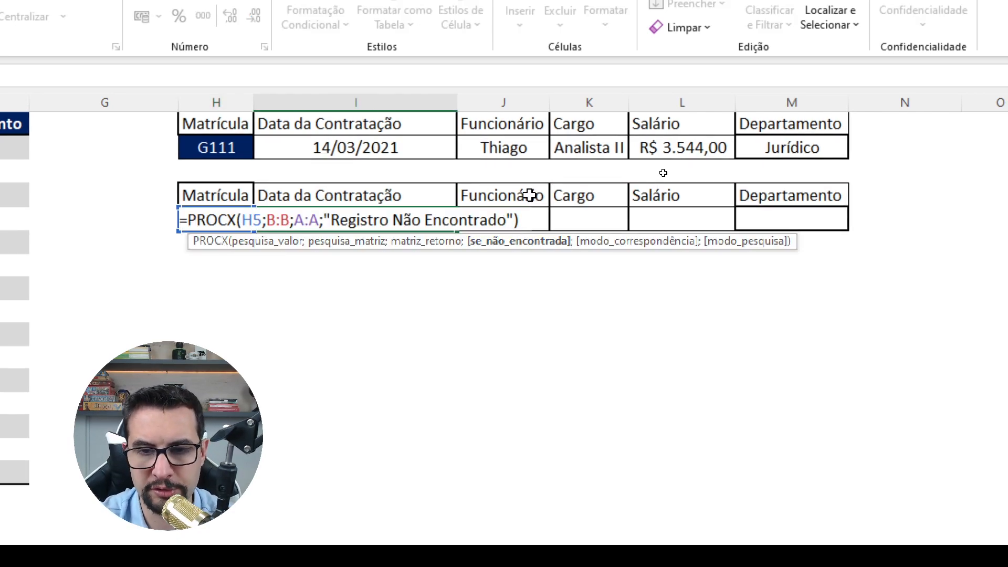
{"action": "type", "text": ";"}
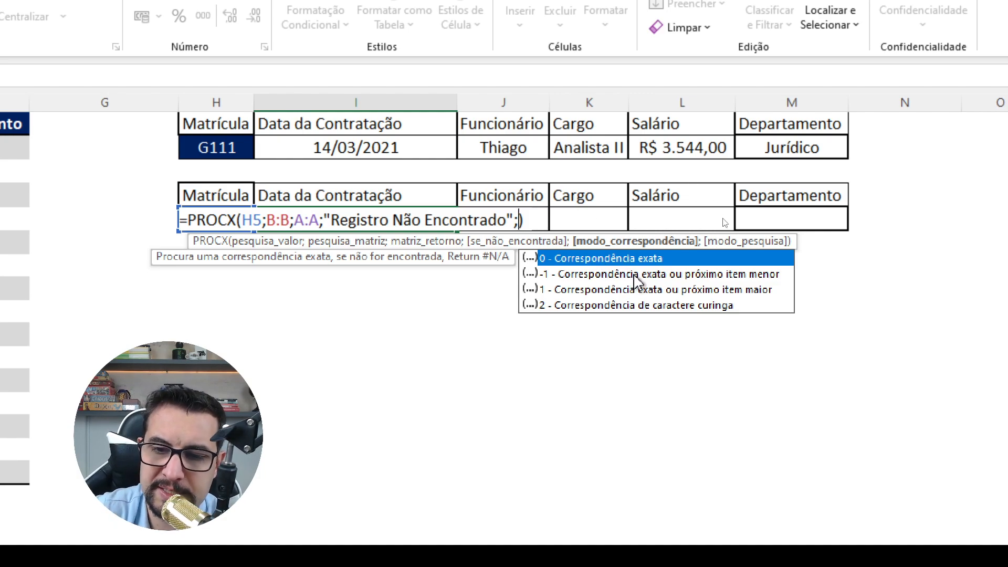
{"action": "left_click", "coordinate": [630, 290]}
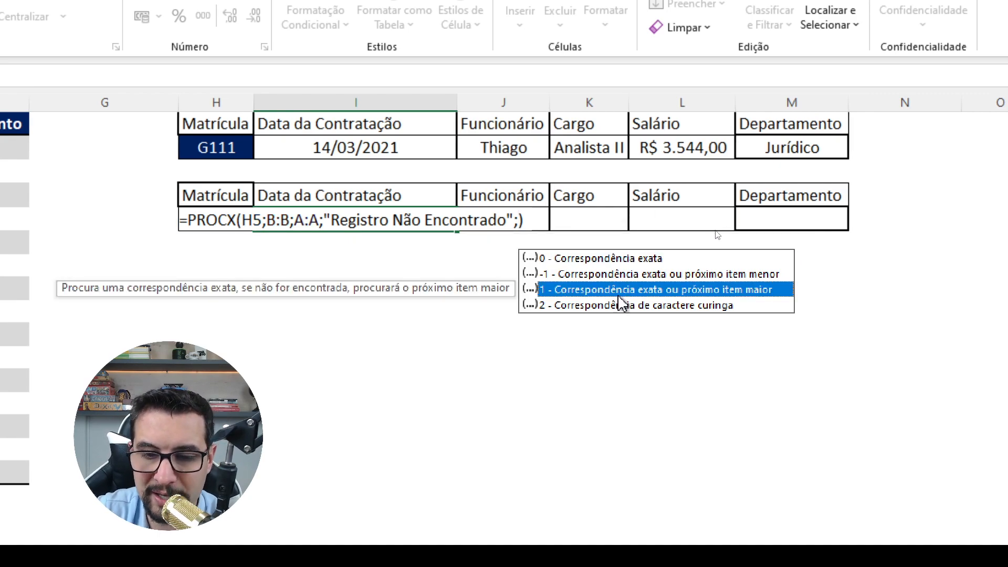
{"action": "left_click", "coordinate": [618, 310]}
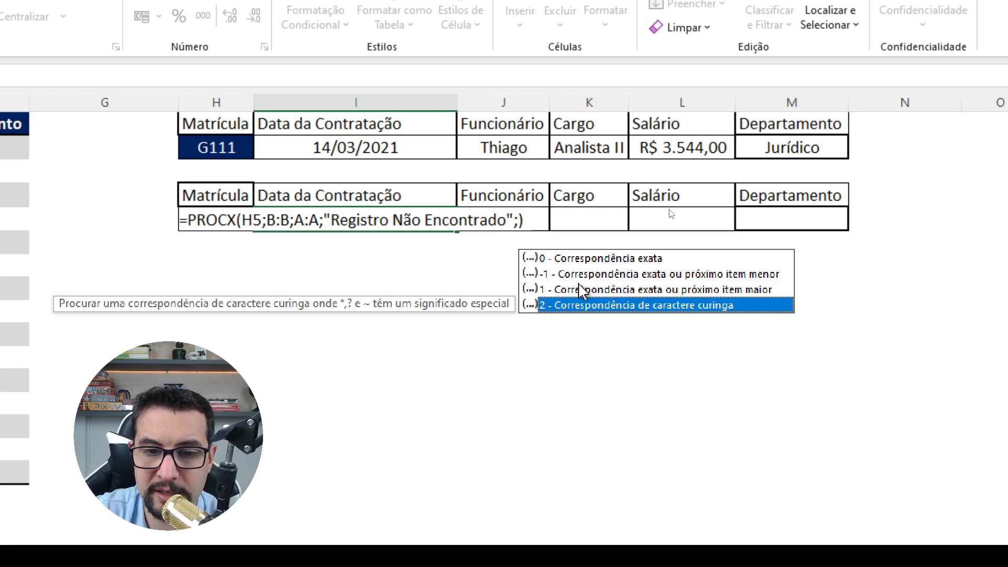
{"action": "key", "text": "Escape"}
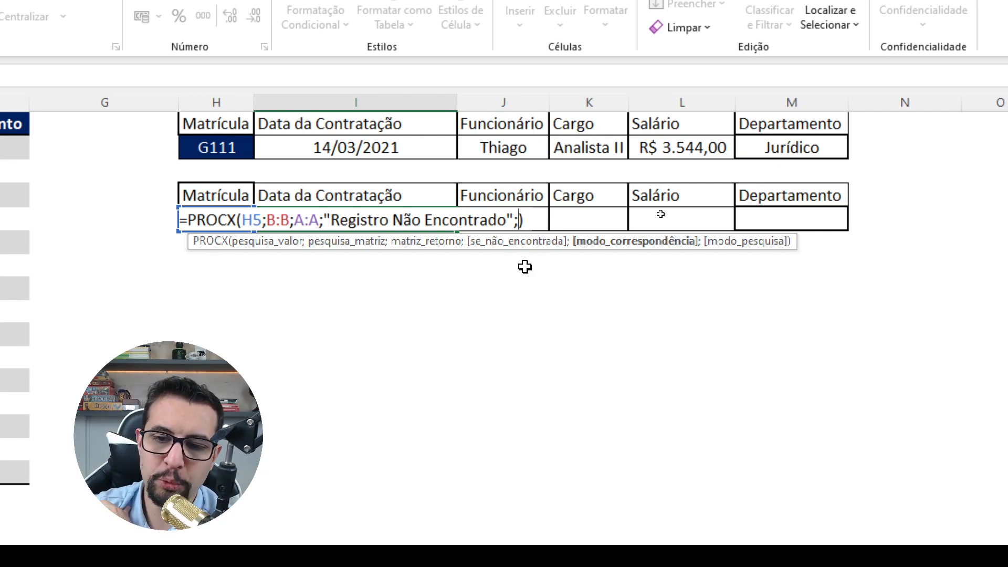
- Add a second separator for modo_pesquisa in the I5 formula, review the search order options, and commit it with both optional arguments empty
{"action": "type", "text": ";"}
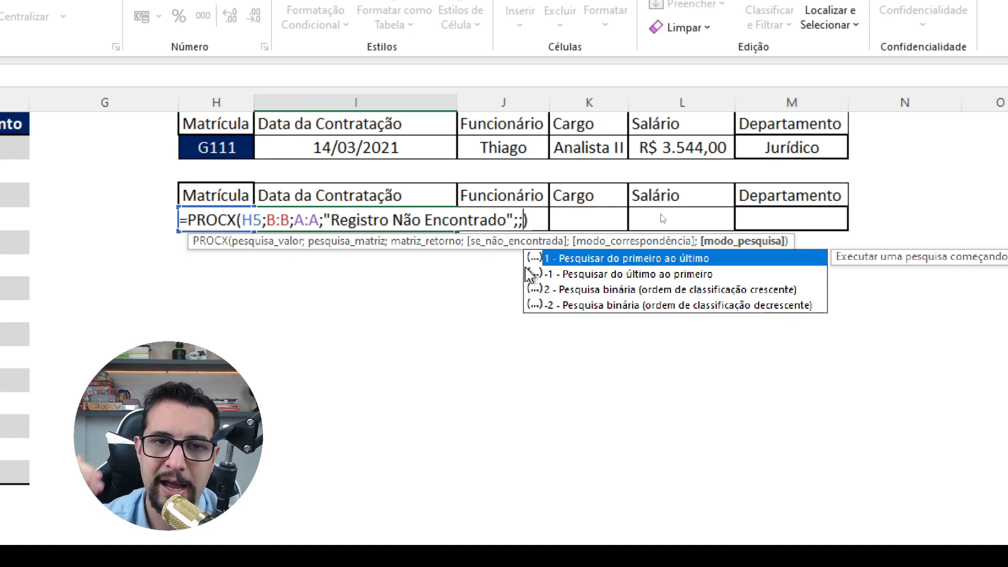
{"action": "left_click", "coordinate": [658, 279]}
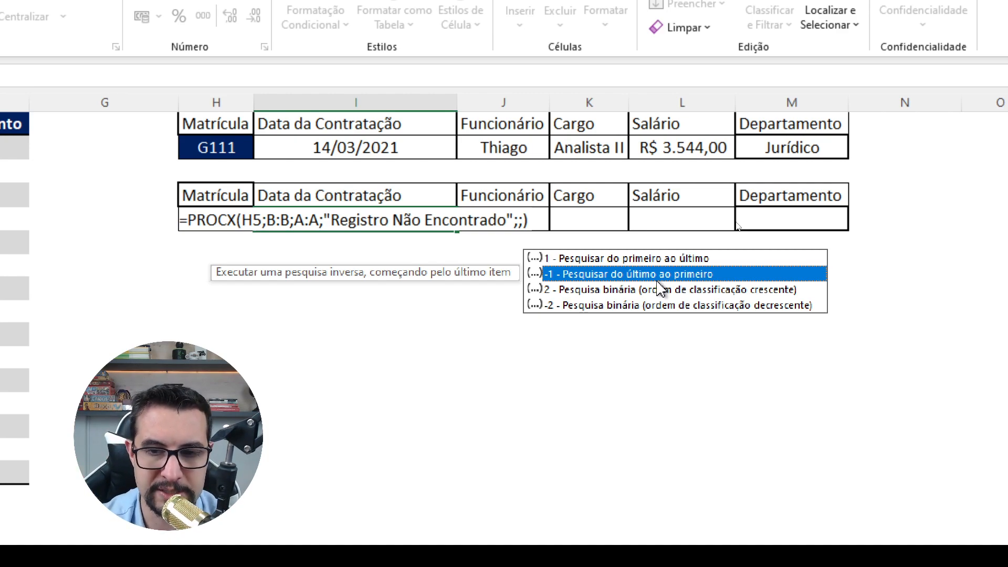
{"action": "left_click", "coordinate": [664, 259]}
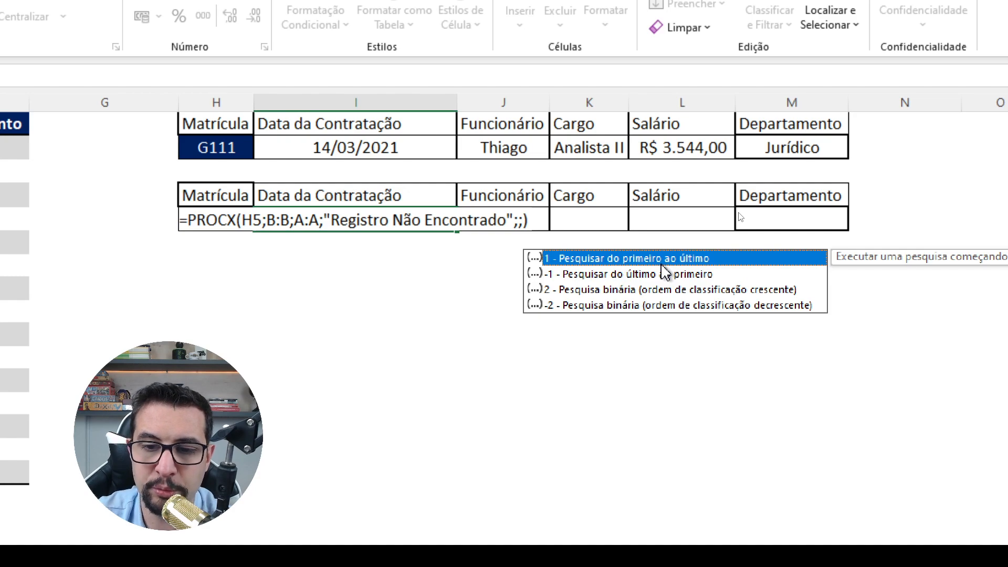
{"action": "left_click", "coordinate": [655, 274]}
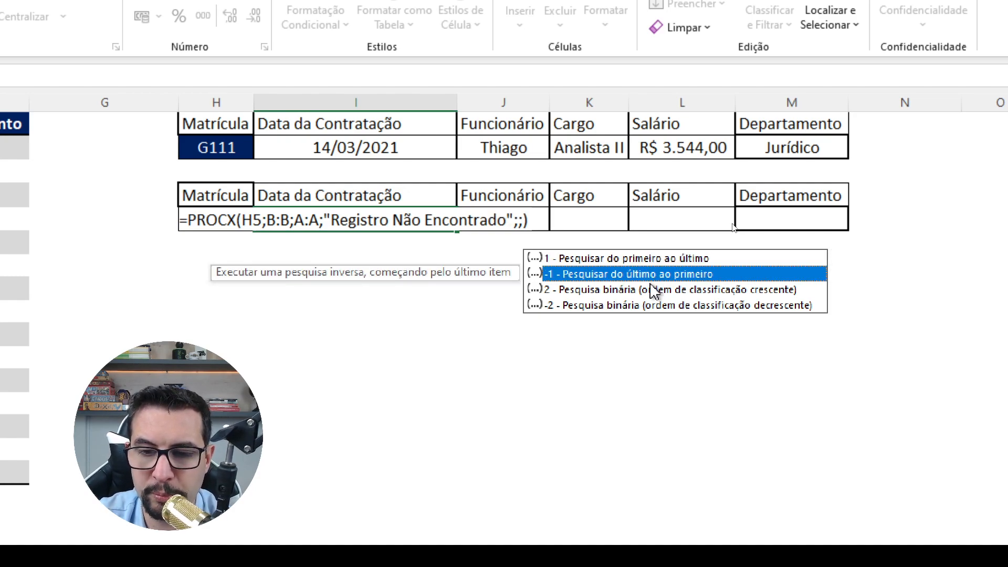
{"action": "left_click", "coordinate": [641, 294]}
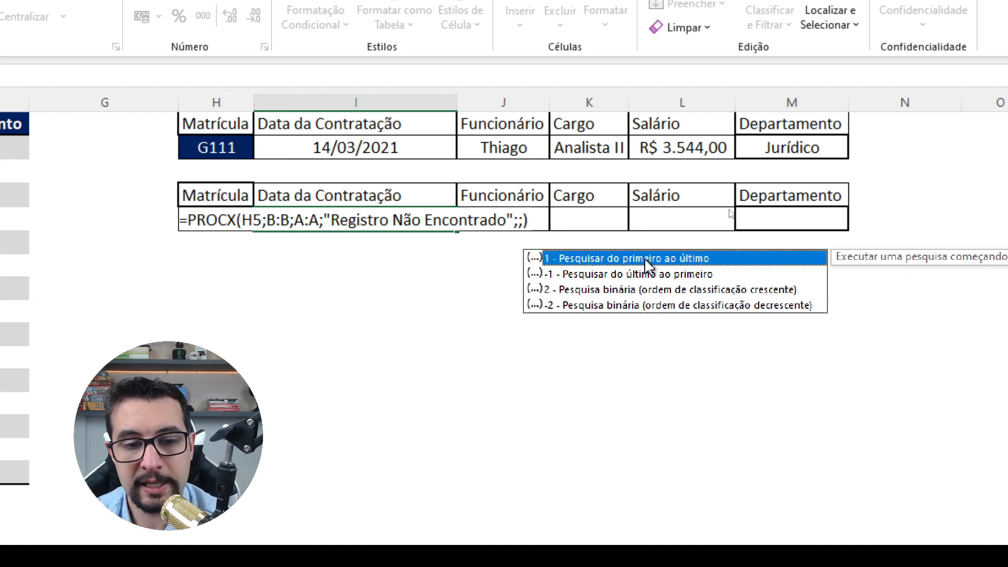
{"action": "left_click", "coordinate": [519, 220]}
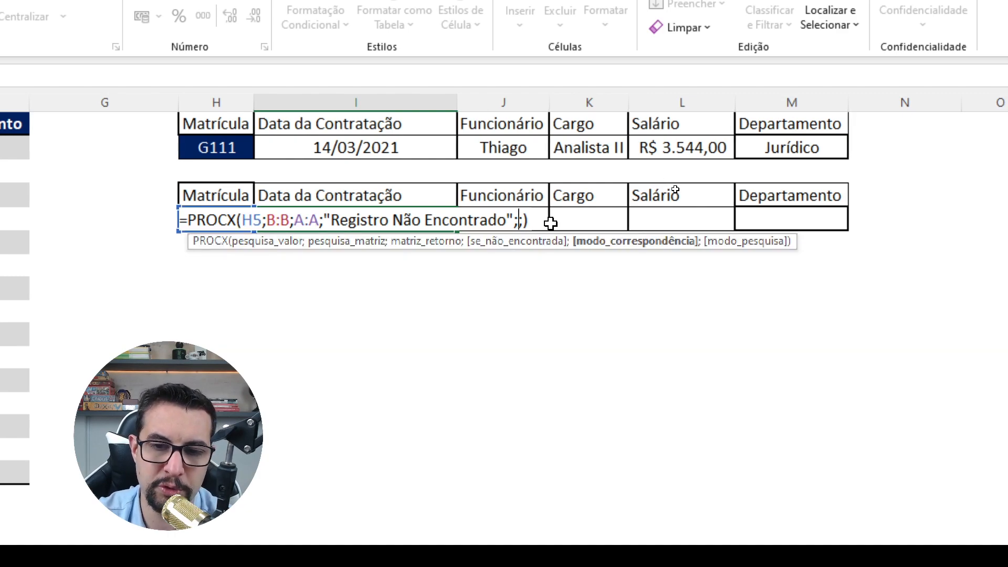
{"action": "key", "text": "Return"}
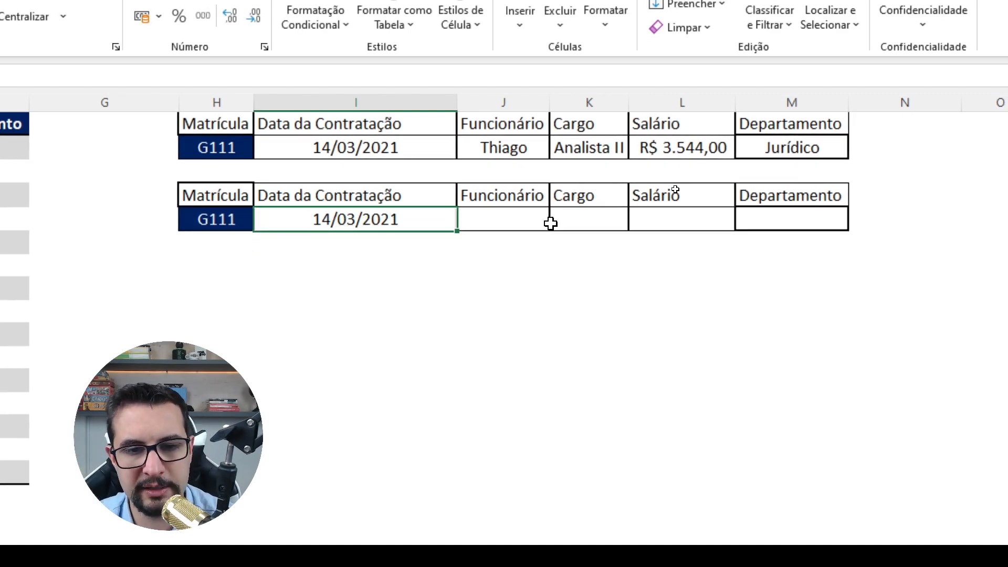
- Compare the PROCX formula in I5 with the ÍNDICE/CORRESP formula in I2
{"action": "key", "text": "F2"}
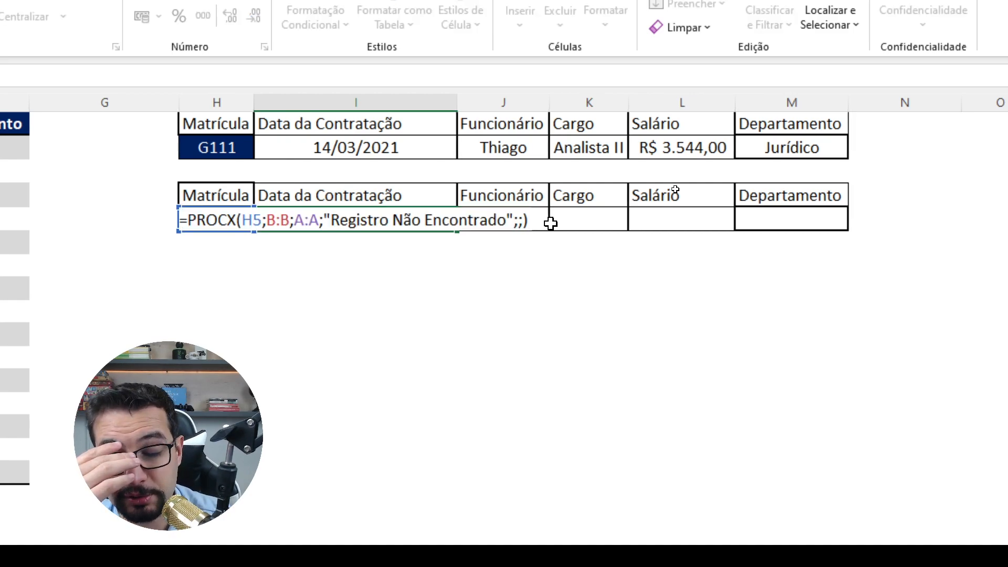
{"action": "key", "text": "Escape"}
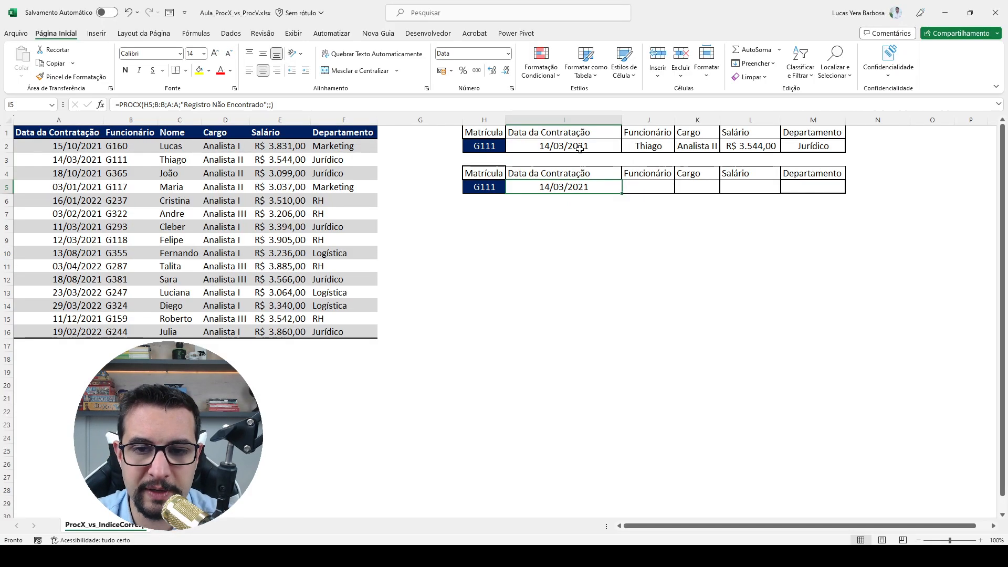
{"action": "left_click", "coordinate": [579, 149]}
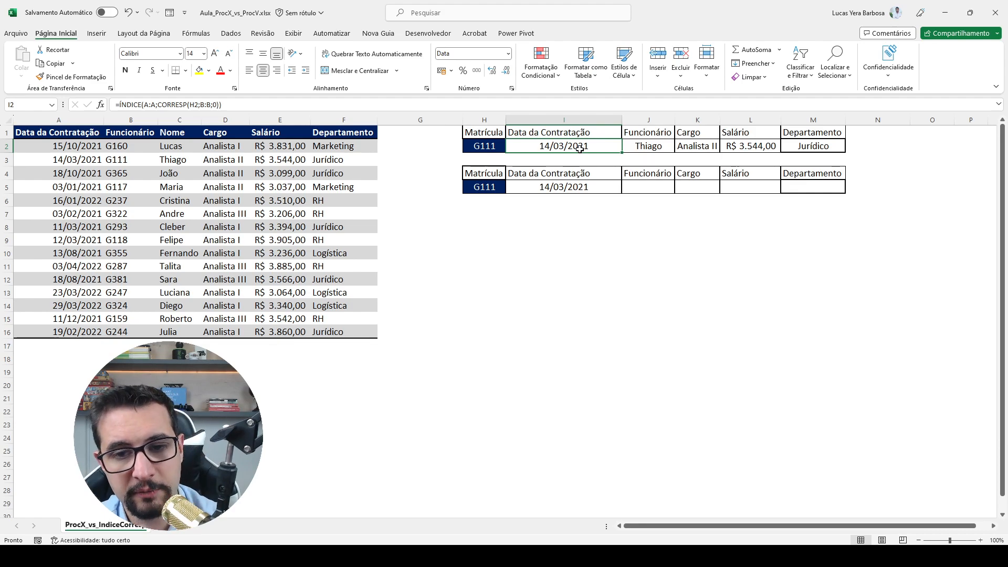
{"action": "double_click", "coordinate": [547, 186]}
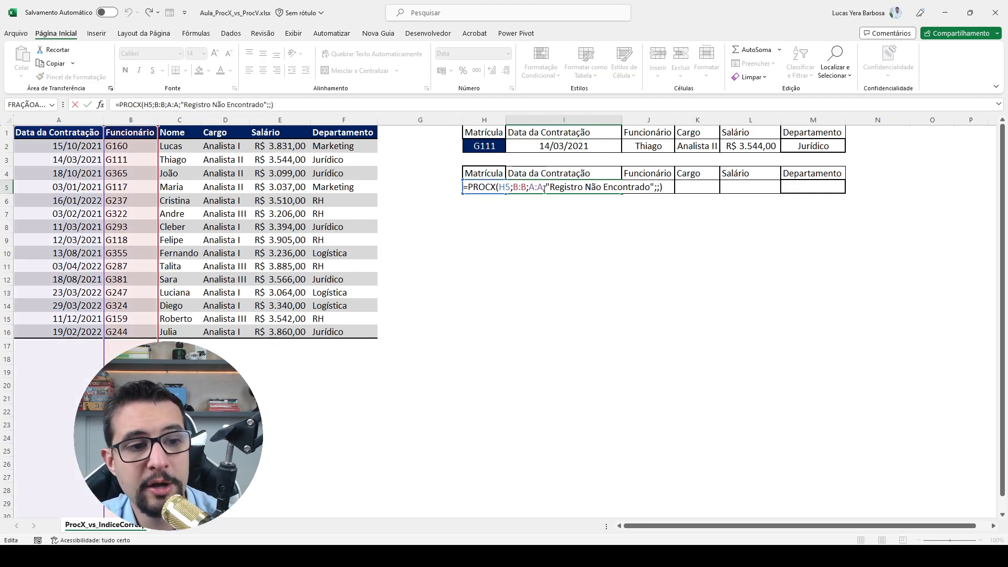
{"action": "key", "text": "Tab"}
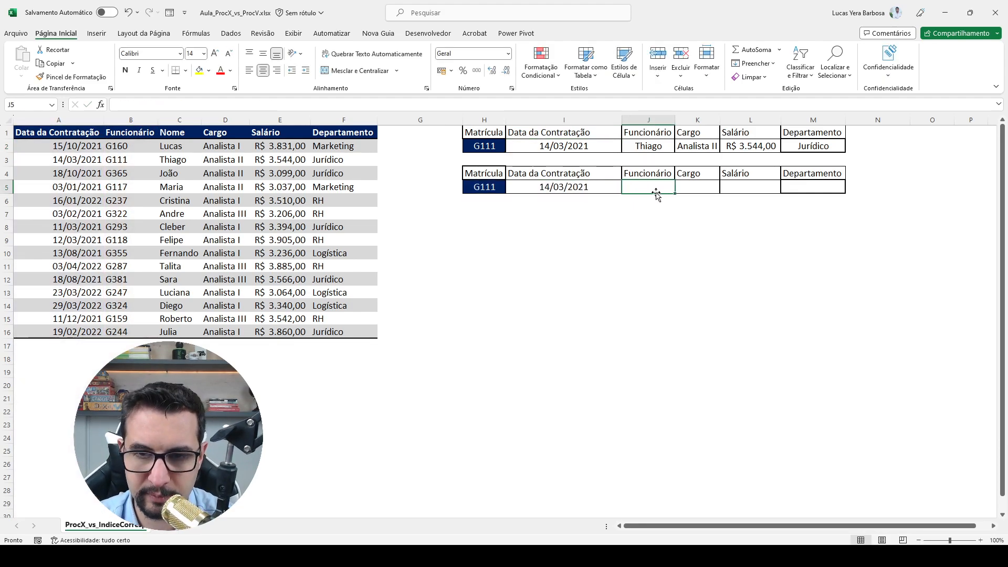
- Enter =PROCX(H5;B:B;C:C) in J5 to look up the employee's name by Matrícula
{"action": "type", "text": "=PROCX("}
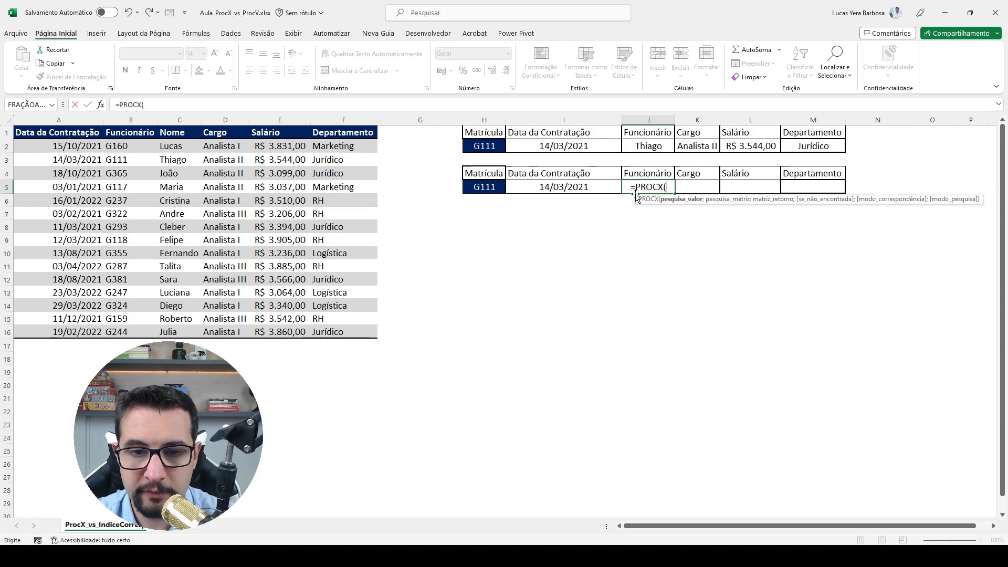
{"action": "left_click", "coordinate": [494, 186]}
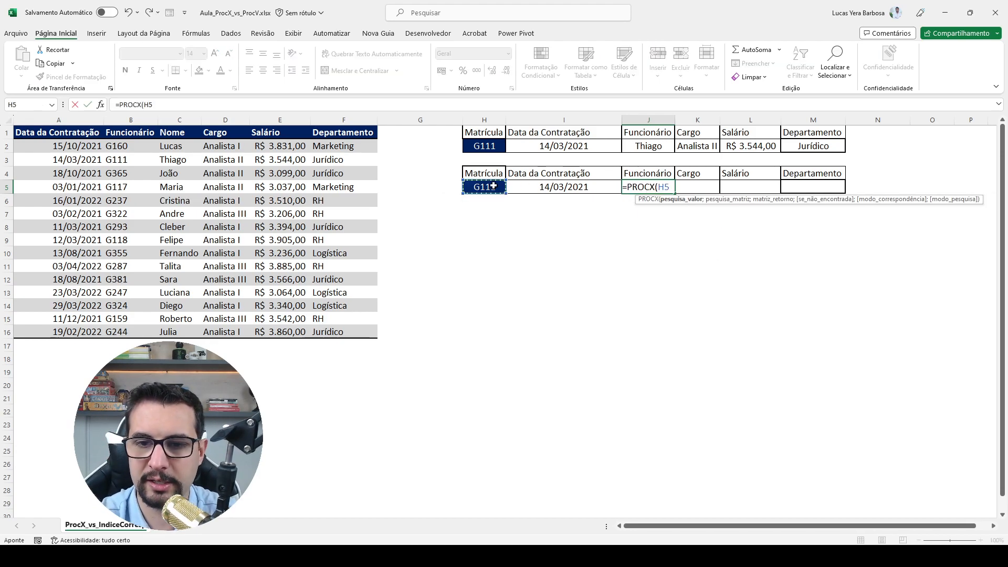
{"action": "type", "text": ";"}
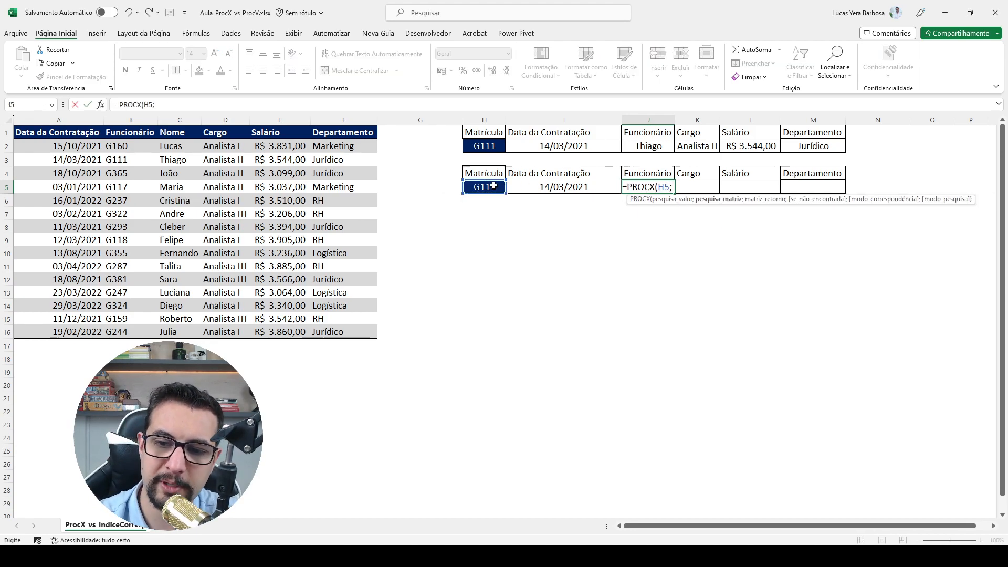
{"action": "left_click", "coordinate": [140, 118]}
{"action": "type", "text": ";"}
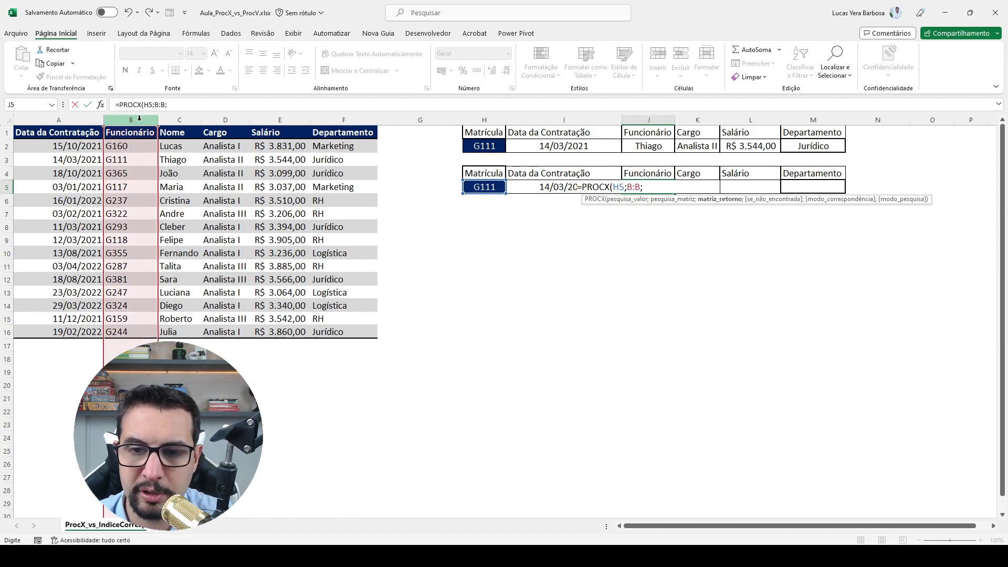
{"action": "left_click", "coordinate": [173, 119]}
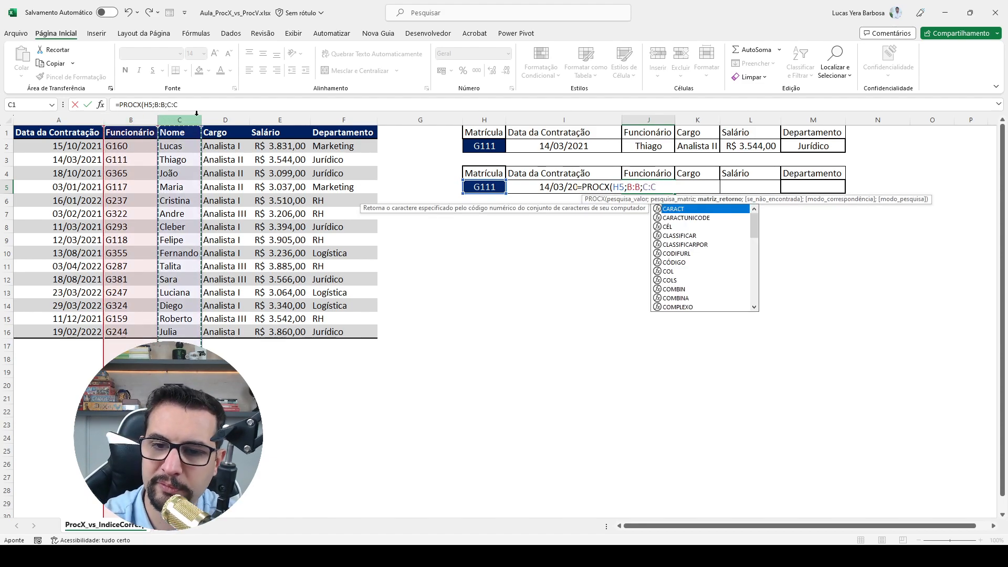
{"action": "type", "text": ")"}
{"action": "key", "text": "Return"}
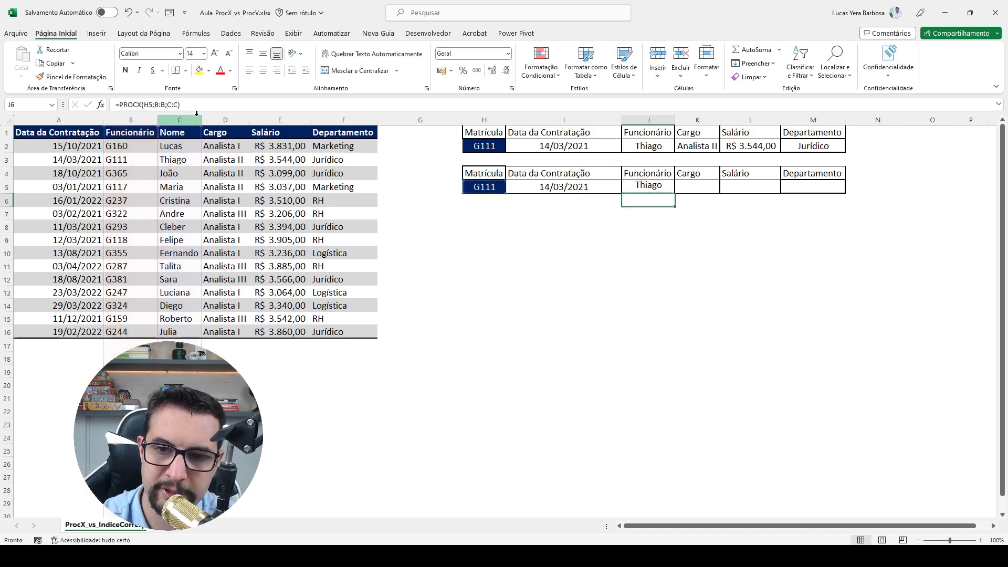
- Enter =PROCX(H5;B:B;D:D) in K5 to look up the Cargo by Matrícula
{"action": "key", "text": "Up"}
{"action": "key", "text": "Right"}
{"action": "type", "text": "=PROCX("}
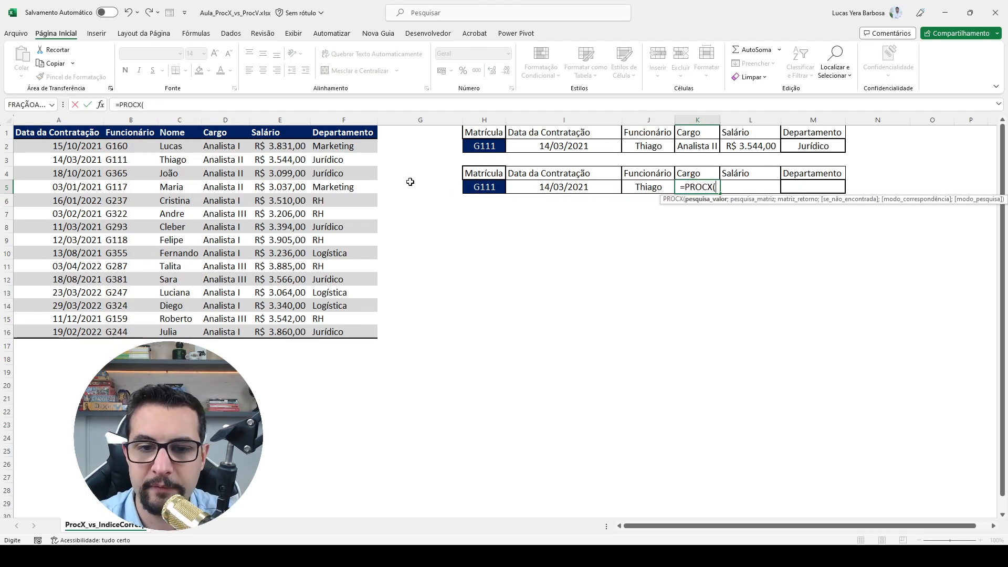
{"action": "left_click", "coordinate": [486, 186]}
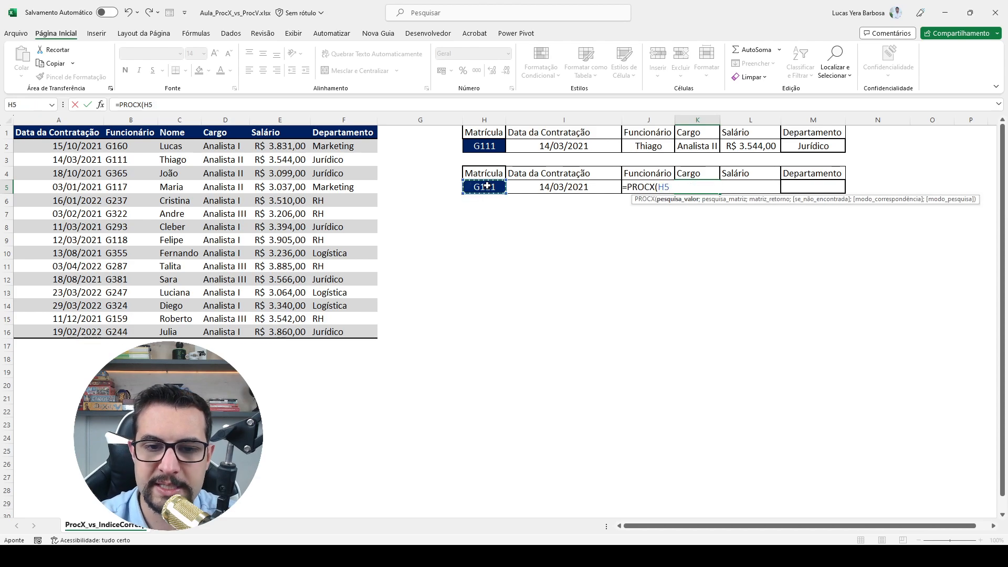
{"action": "type", "text": ";"}
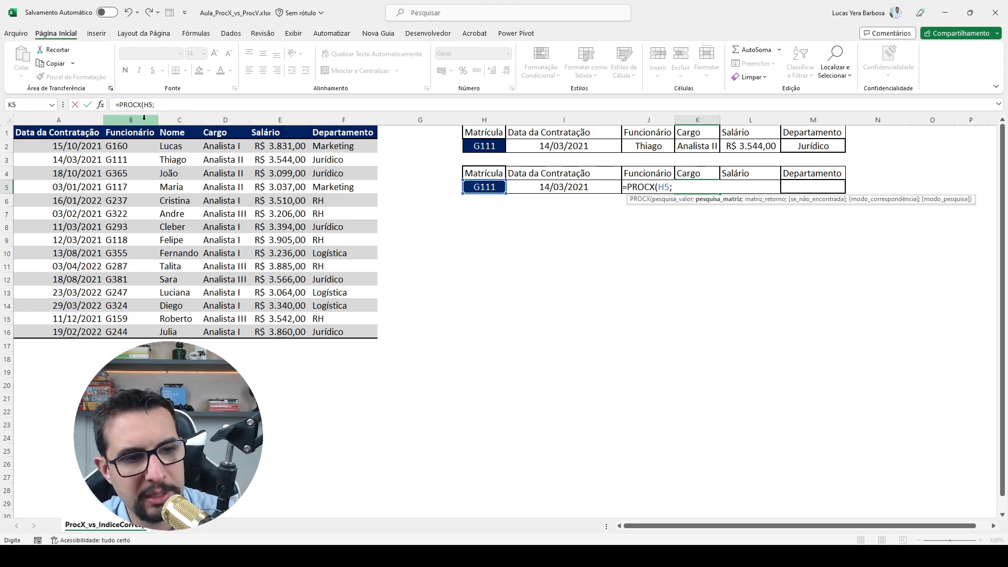
{"action": "left_click", "coordinate": [143, 118]}
{"action": "type", "text": ";"}
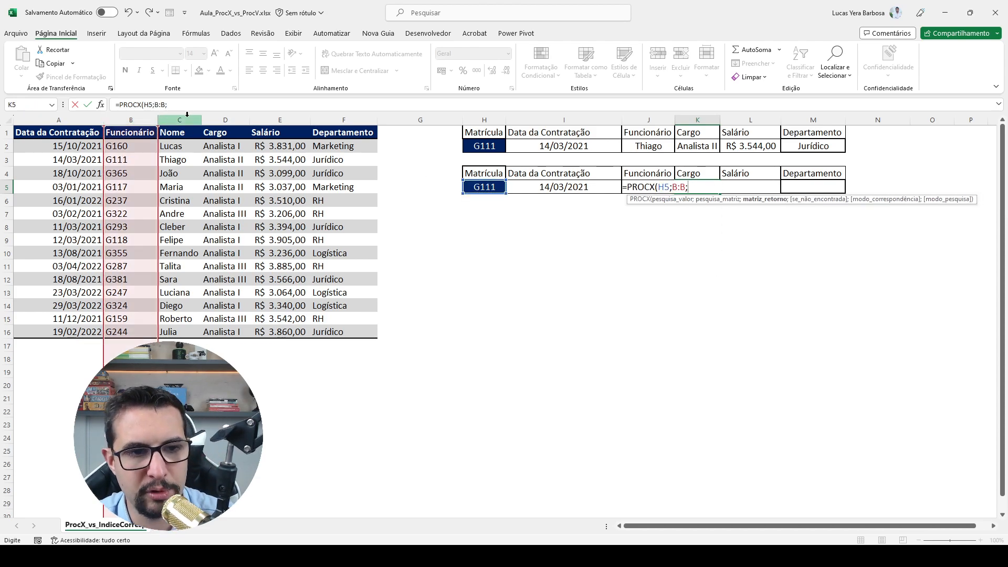
{"action": "left_click", "coordinate": [220, 116]}
{"action": "type", "text": ")"}
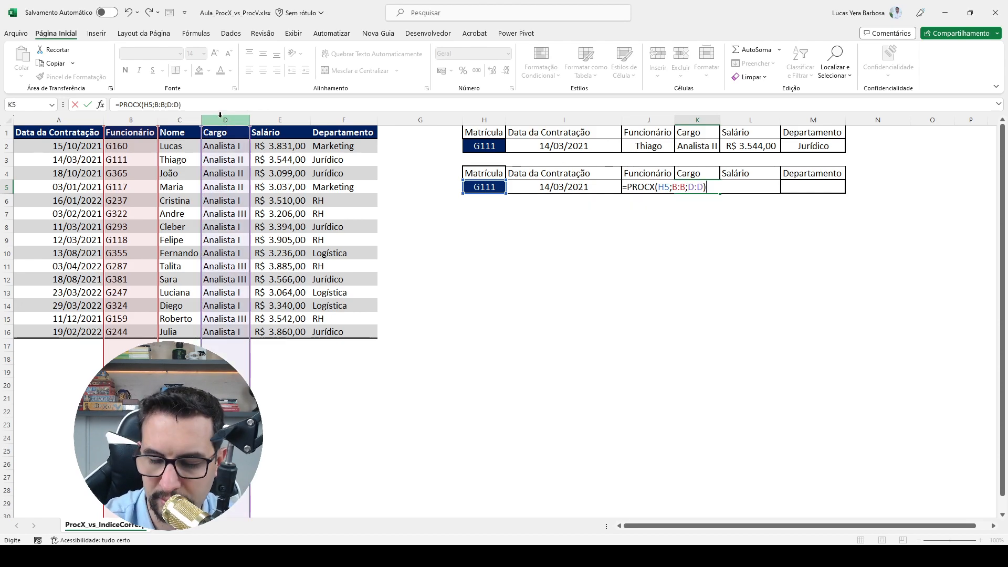
{"action": "key", "text": "Return"}
- Enter =PROCX(H5;B:B;E:E) in L5 to look up the Salário by Matrícula
{"action": "key", "text": "Right"}
{"action": "key", "text": "Up"}
{"action": "type", "text": "=PROCX("}
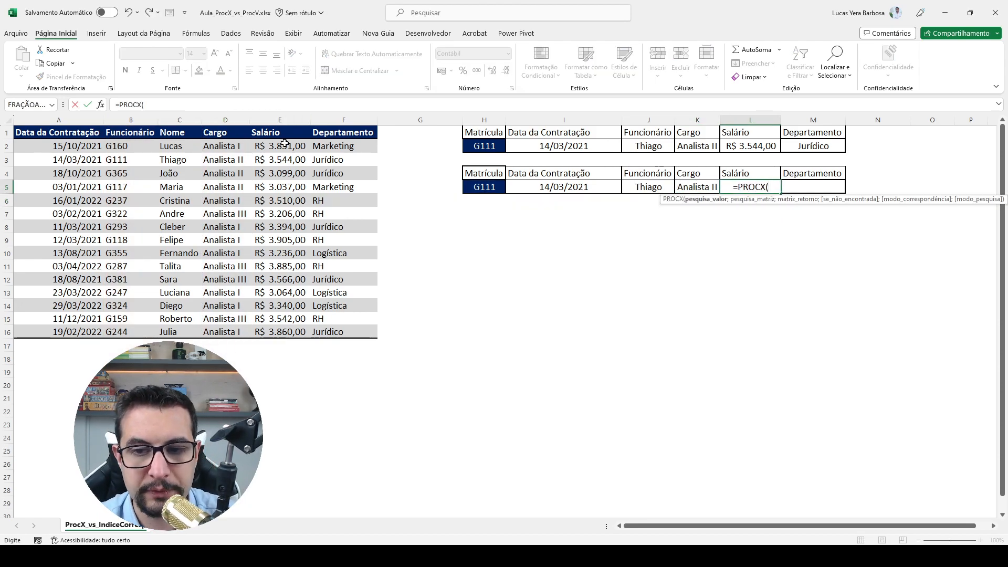
{"action": "left_click", "coordinate": [496, 186]}
{"action": "type", "text": ";"}
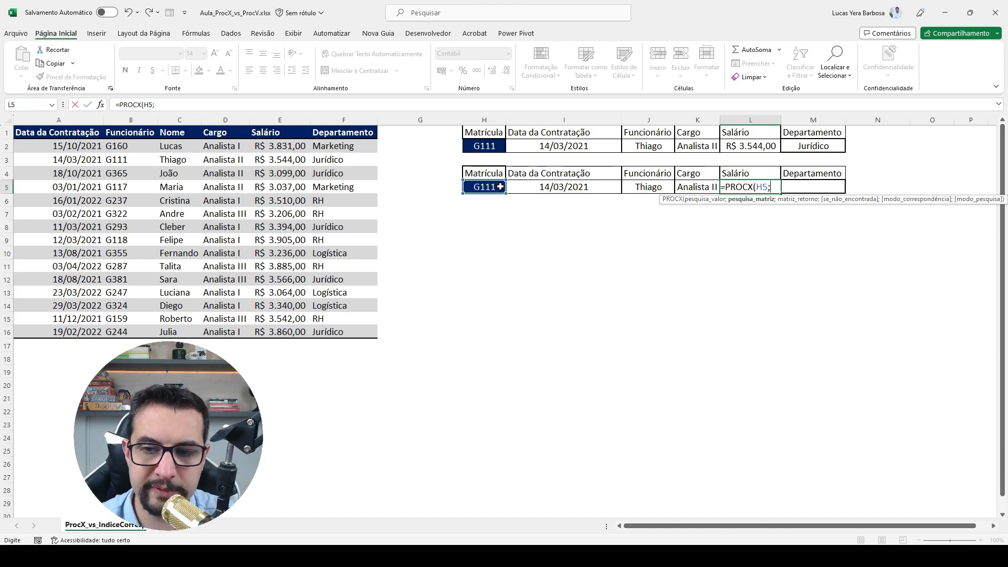
{"action": "left_click", "coordinate": [127, 119]}
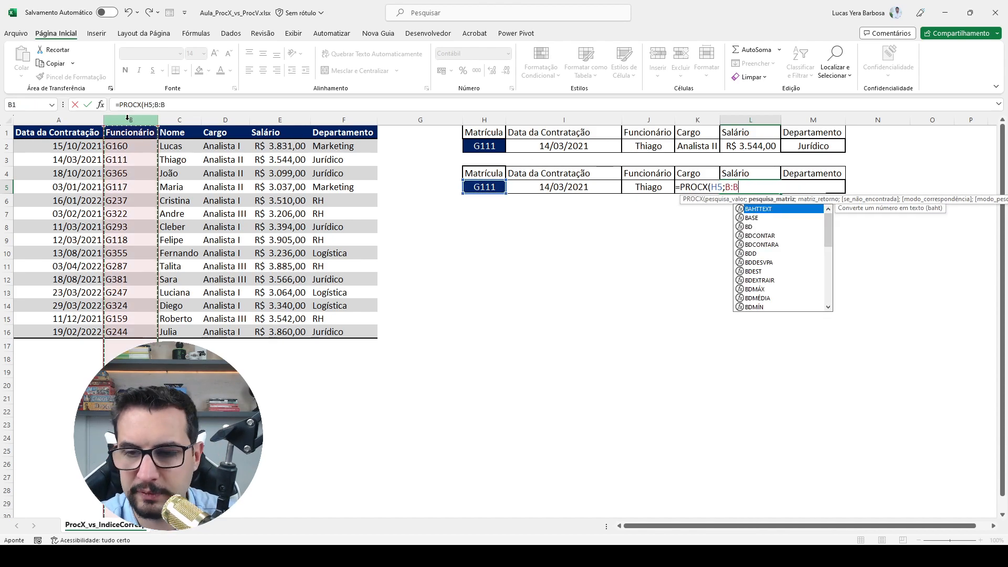
{"action": "type", "text": ";"}
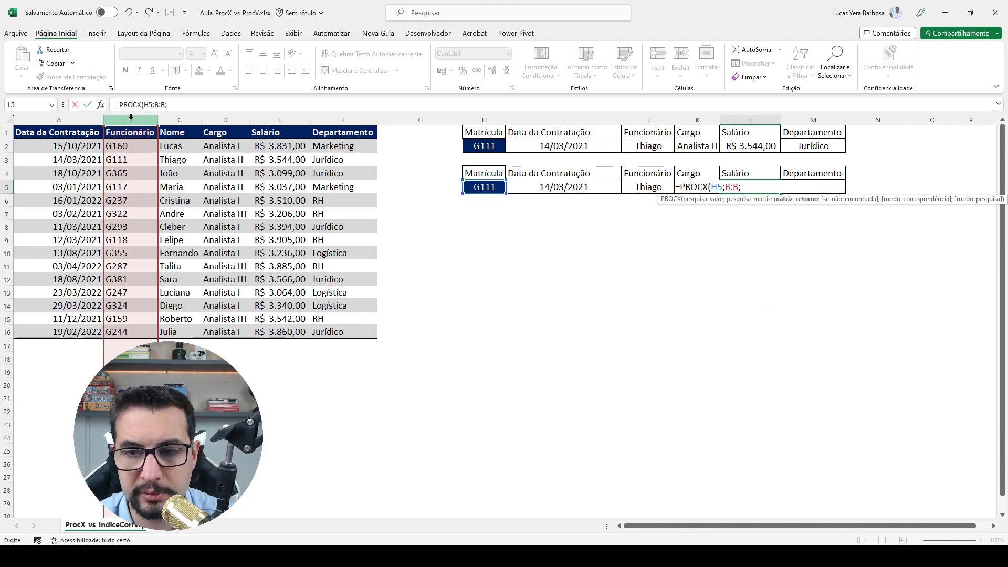
{"action": "left_click", "coordinate": [284, 117]}
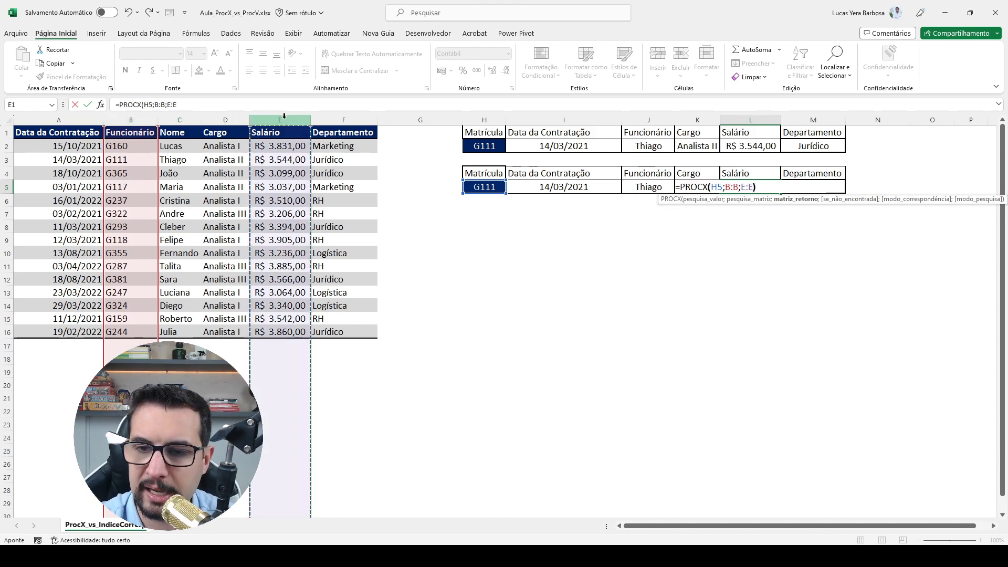
{"action": "type", "text": ")"}
{"action": "key", "text": "Return"}
- Enter =PROCX(H5;B:B;F:F) in M5 to look up the Departamento by Matrícula
{"action": "type", "text": "=PROCX("}
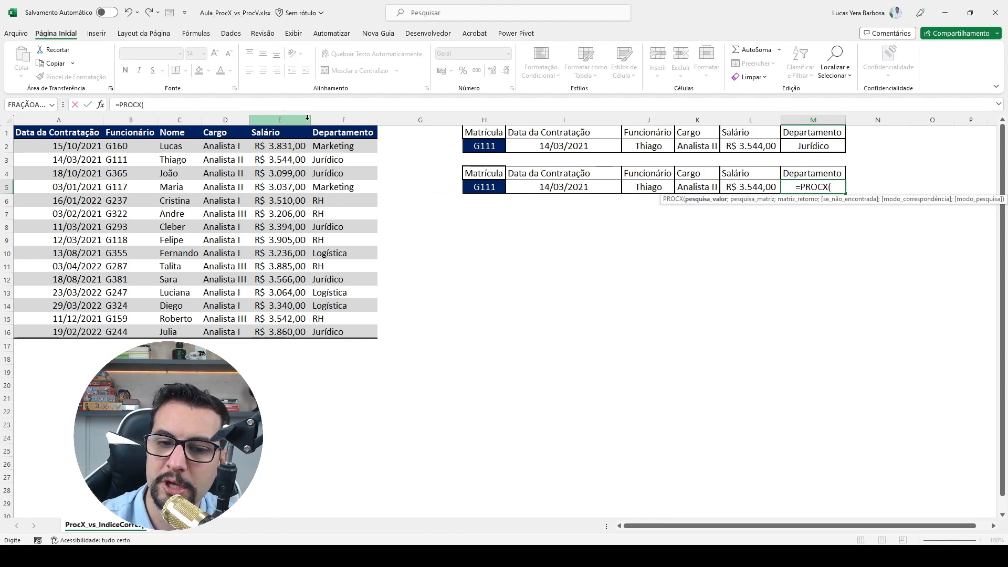
{"action": "left_click", "coordinate": [478, 188]}
{"action": "type", "text": ";"}
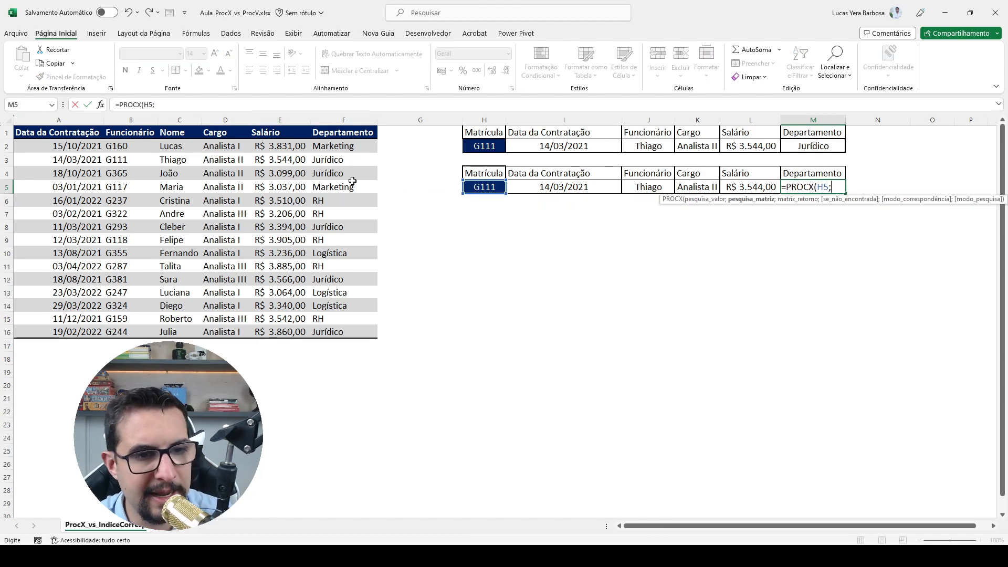
{"action": "left_click", "coordinate": [138, 118]}
{"action": "type", "text": ";"}
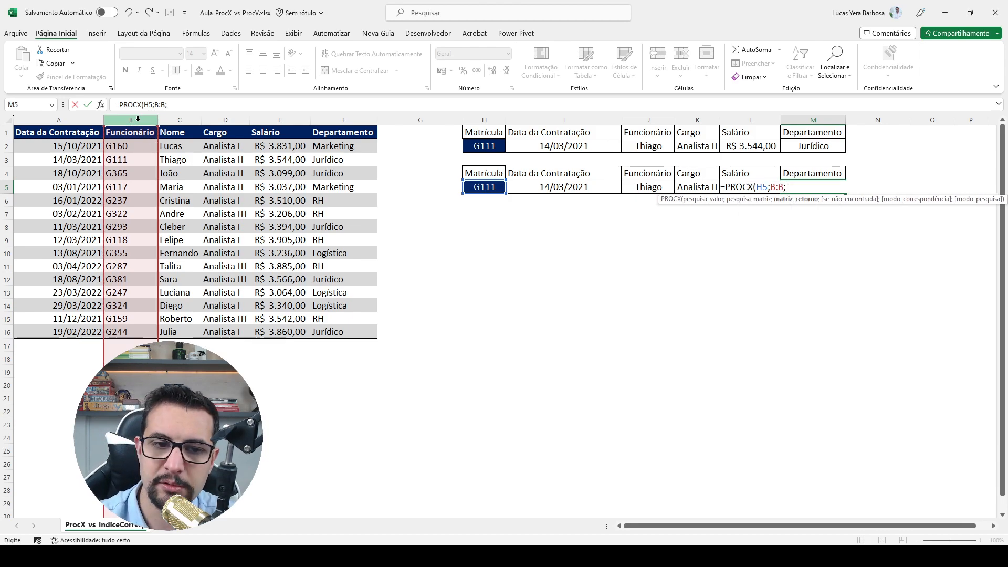
{"action": "left_click", "coordinate": [351, 119]}
{"action": "type", "text": ")"}
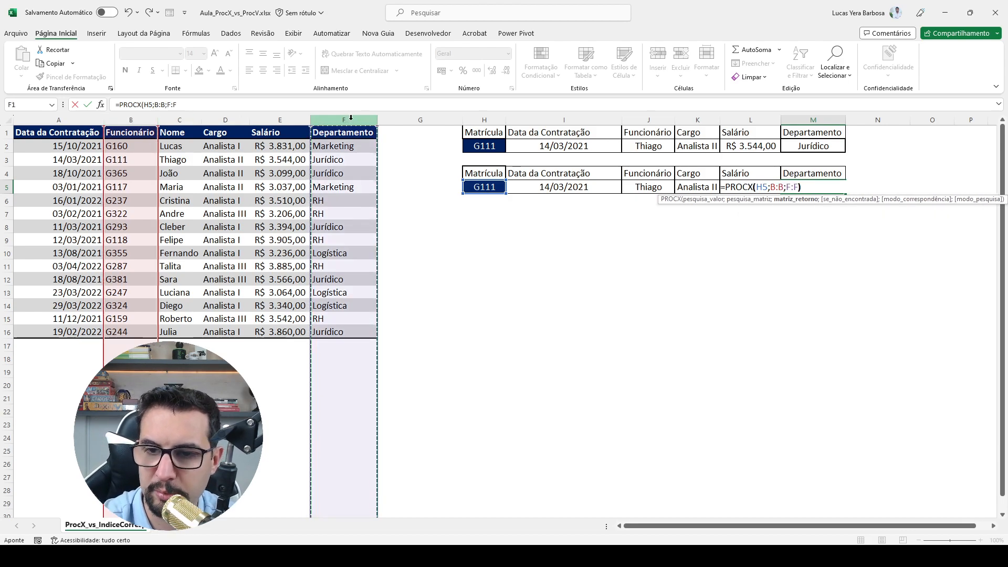
{"action": "key", "text": "Return"}
- Replace the Matrícula in H5 with the employee code listed in B10 to test the PROCX lookups
{"action": "left_click", "coordinate": [488, 187]}
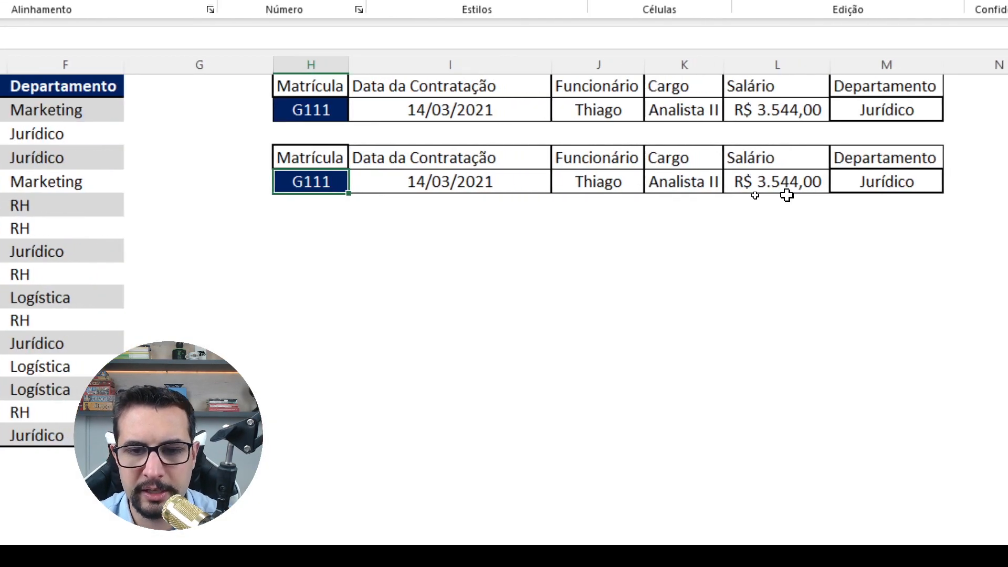
{"action": "type", "text": "G"}
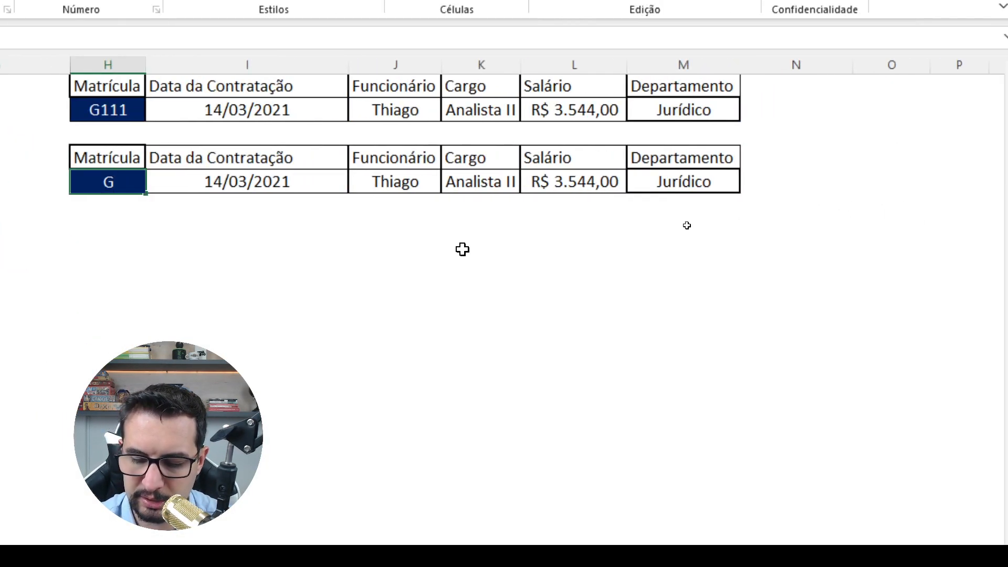
{"action": "type", "text": "355"}
{"action": "key", "text": "Return"}
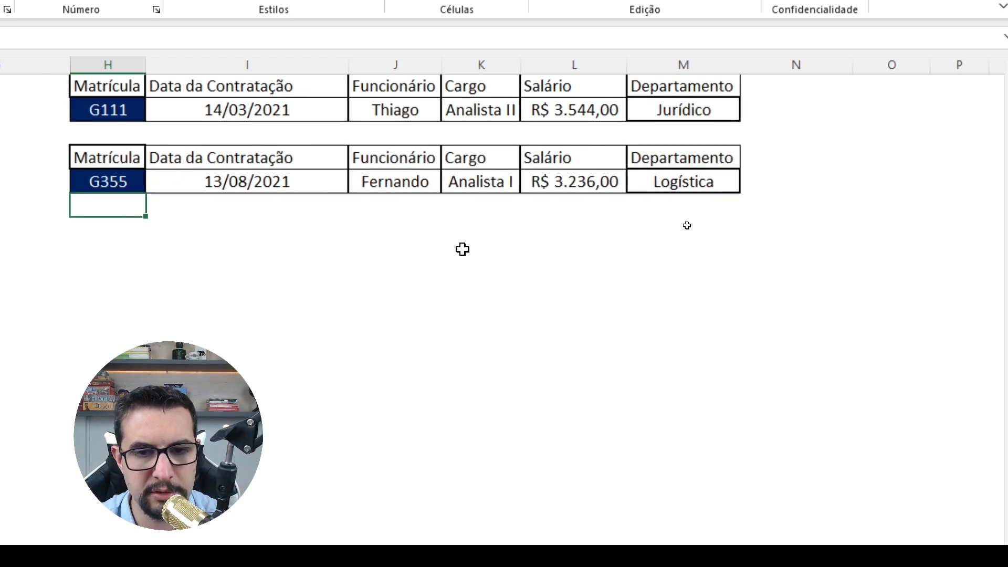